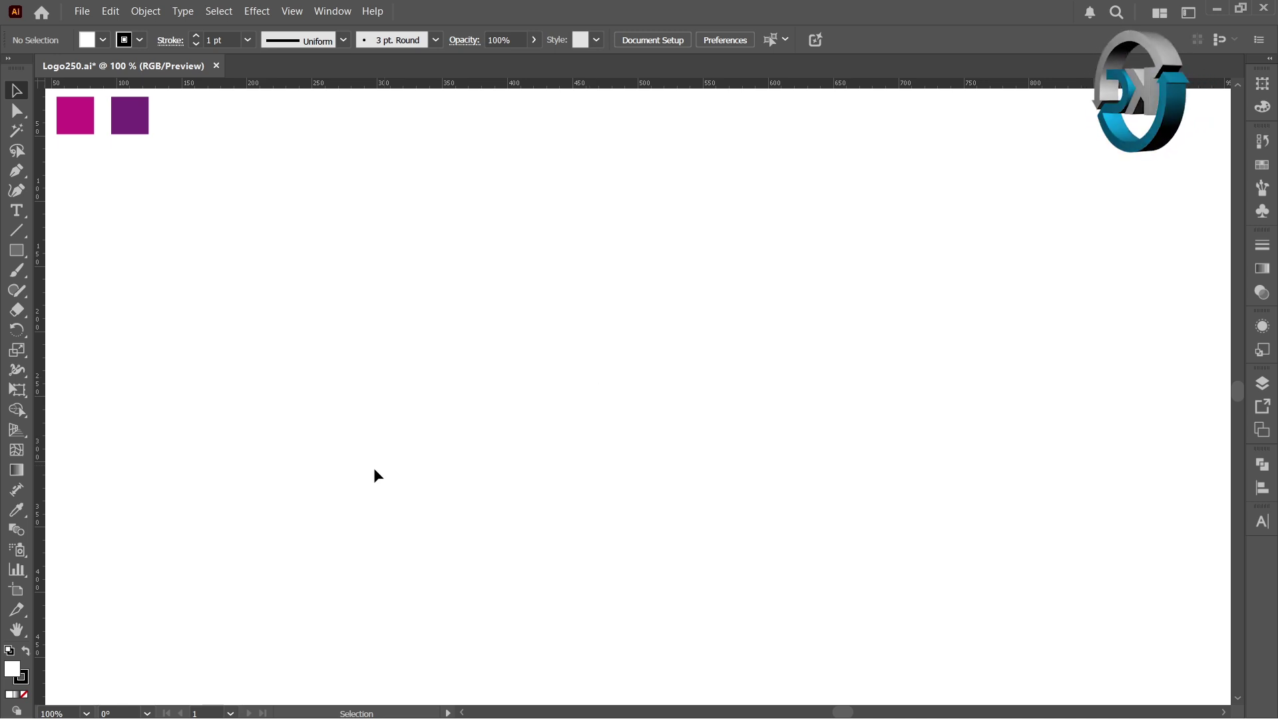
Step: Turn on Show Center Mark in the artboard's Artboard Options
{"action": "double_click", "coordinate": [17, 590]}
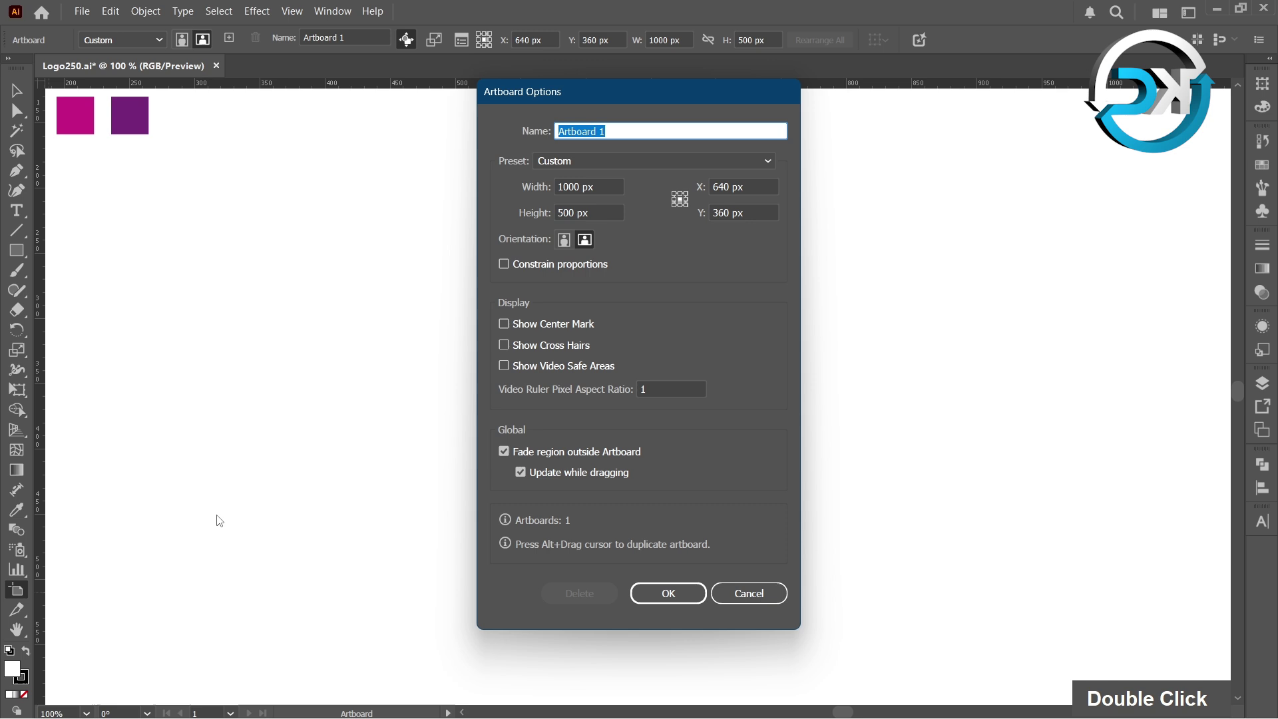
{"action": "left_click", "coordinate": [506, 331]}
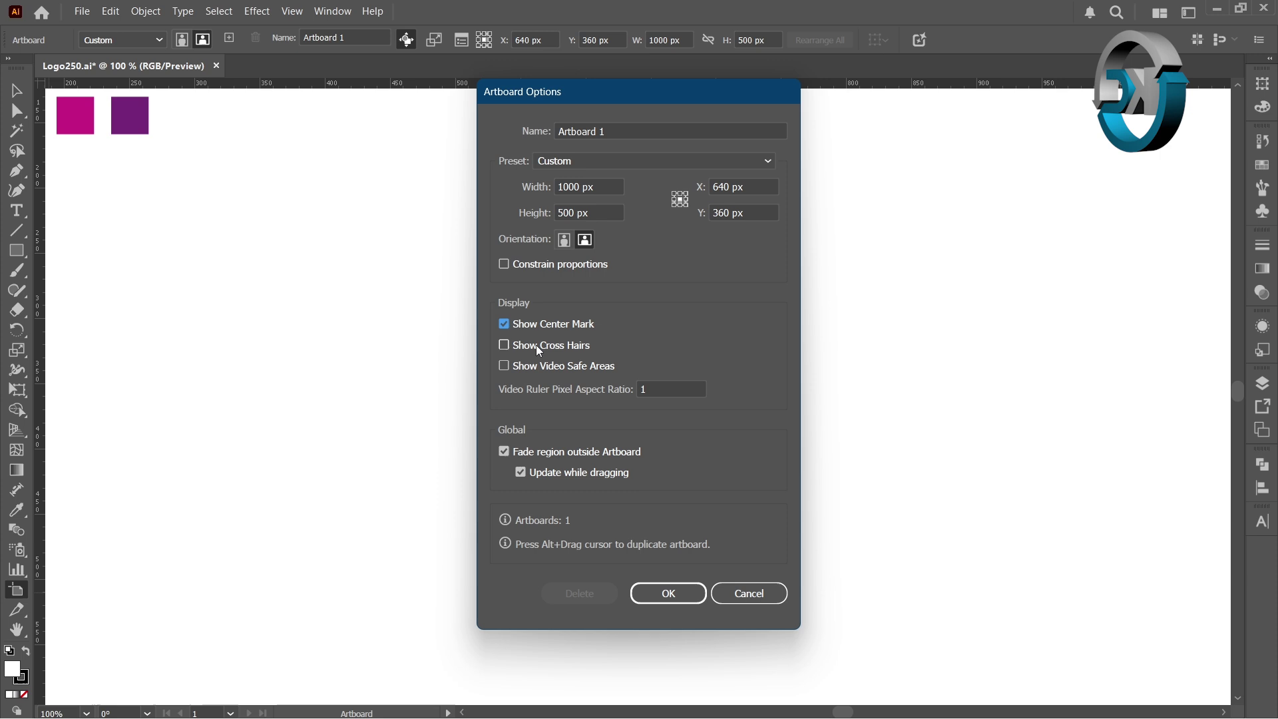
{"action": "left_click", "coordinate": [669, 591]}
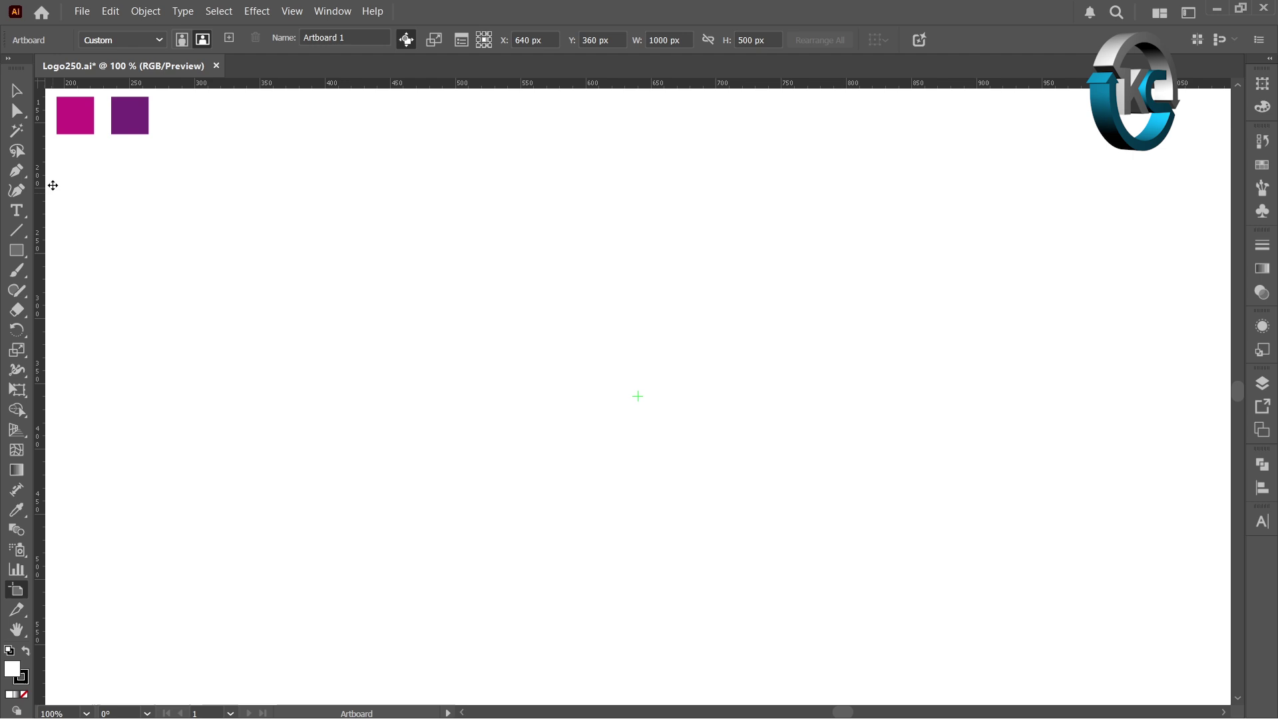
{"action": "left_click", "coordinate": [17, 90]}
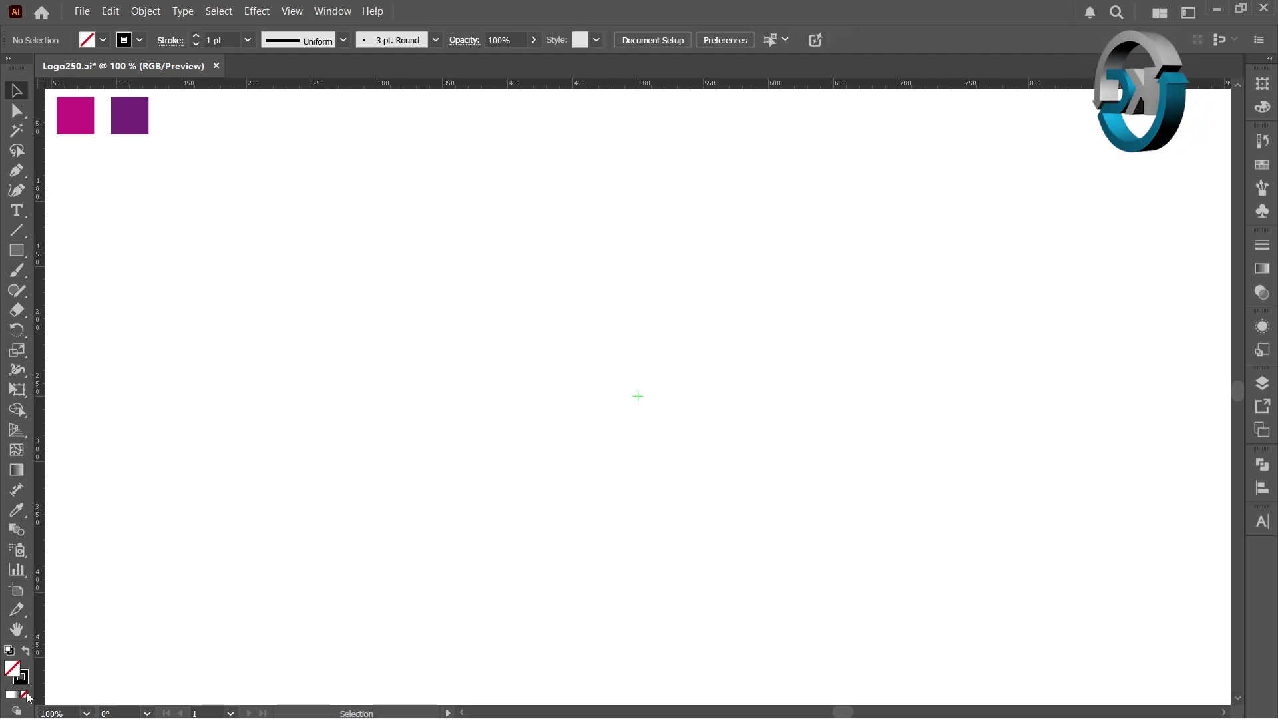
Step: Draw a 250×250 px rectangular grid with 8 horizontal and 8 vertical dividers, centred on the artboard
{"action": "right_click", "coordinate": [24, 234]}
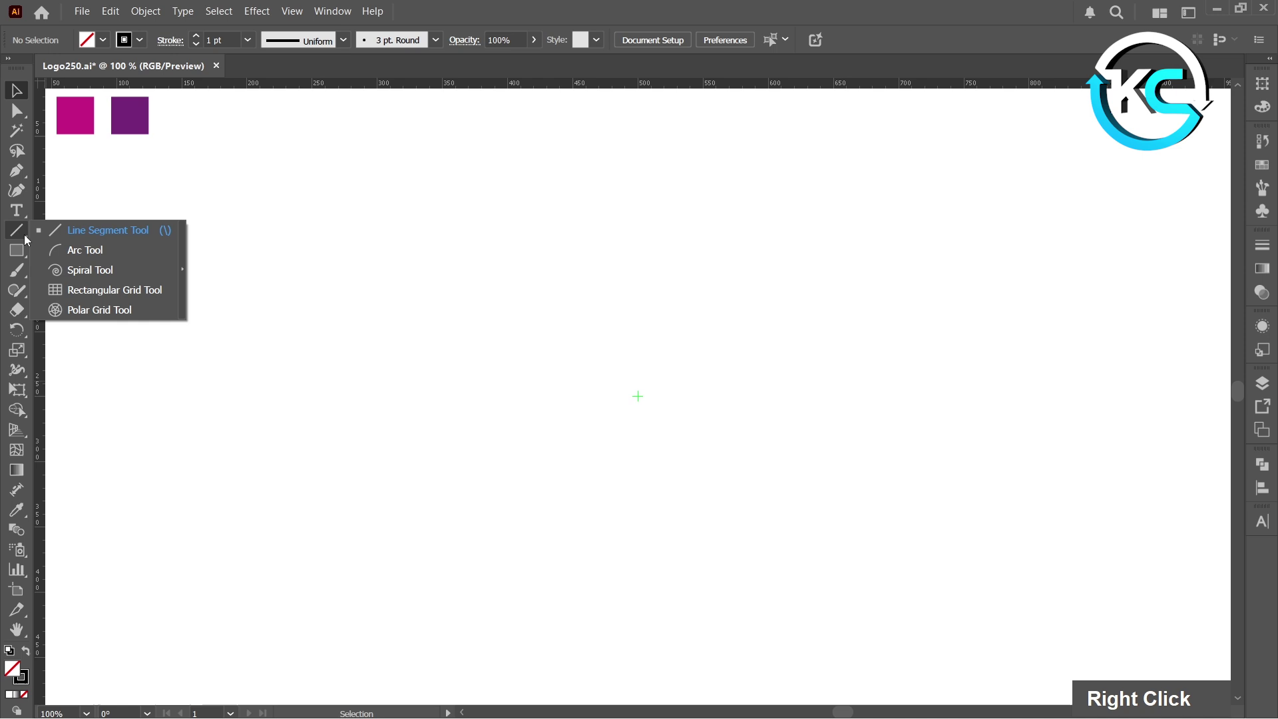
{"action": "left_click", "coordinate": [113, 291]}
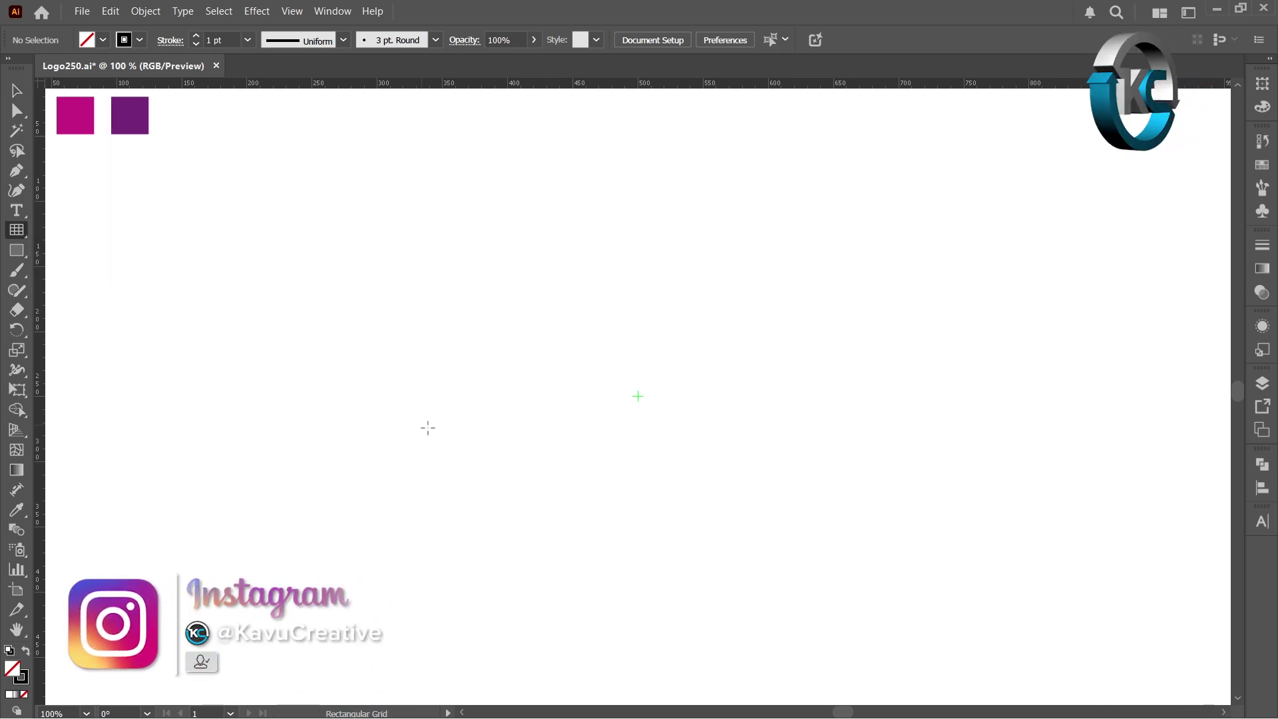
{"action": "key", "text": "alt"}
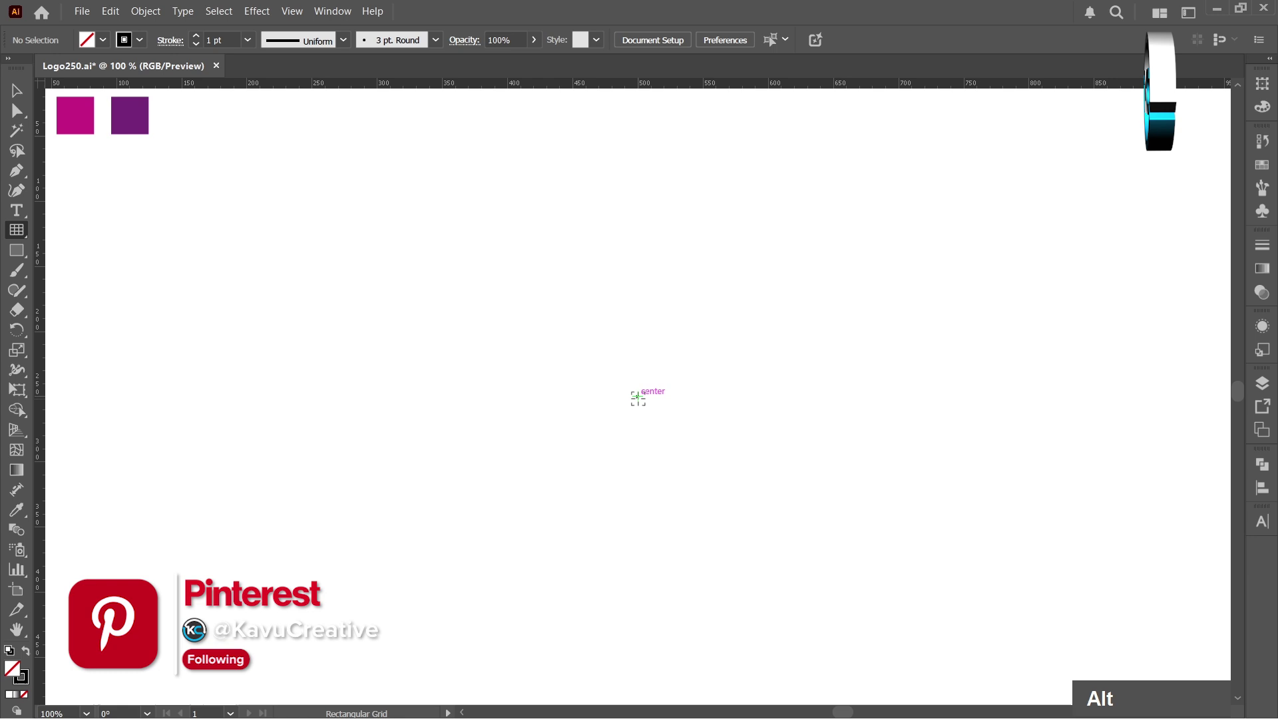
{"action": "left_click", "coordinate": [637, 397], "text": "alt"}
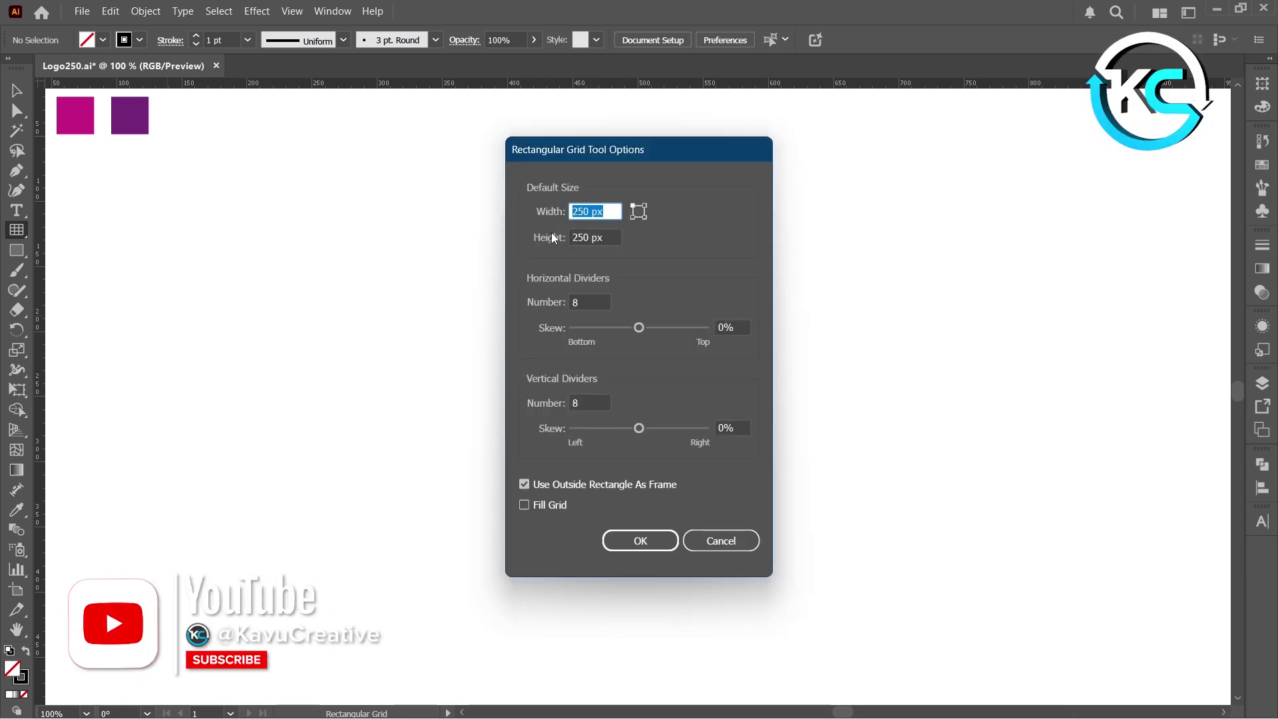
{"action": "left_click", "coordinate": [574, 237]}
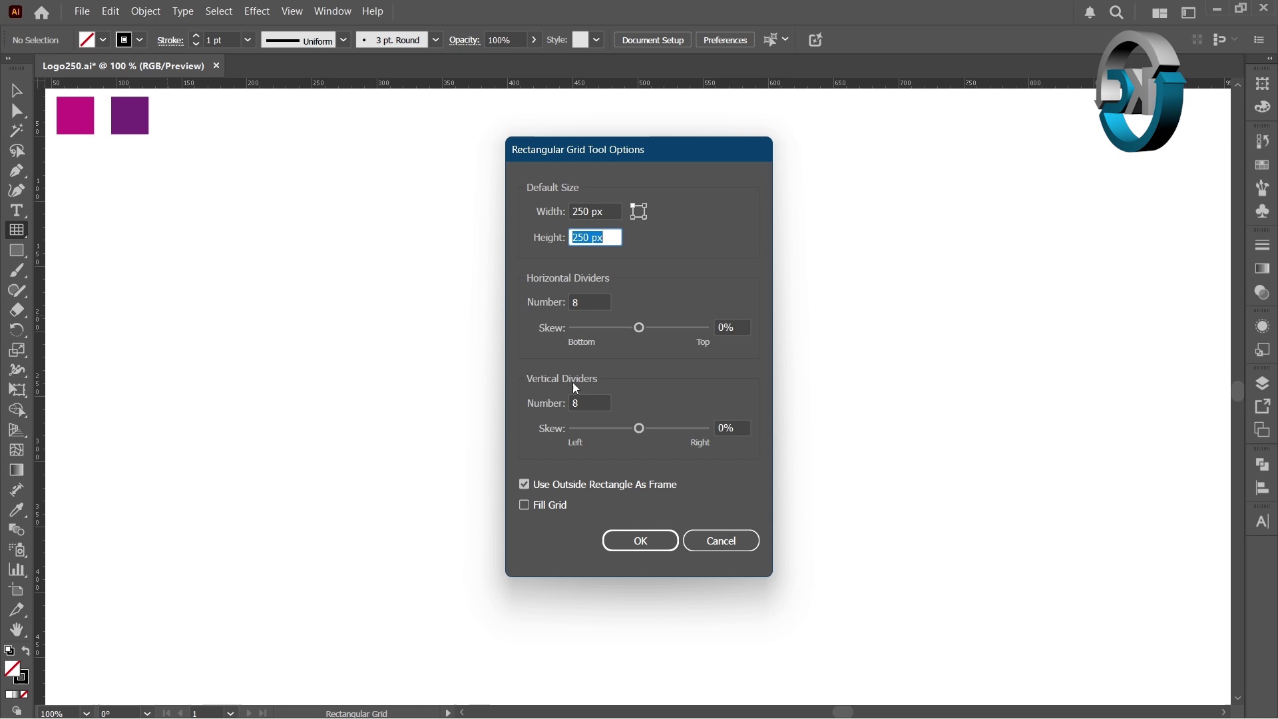
{"action": "key", "text": "Tab"}
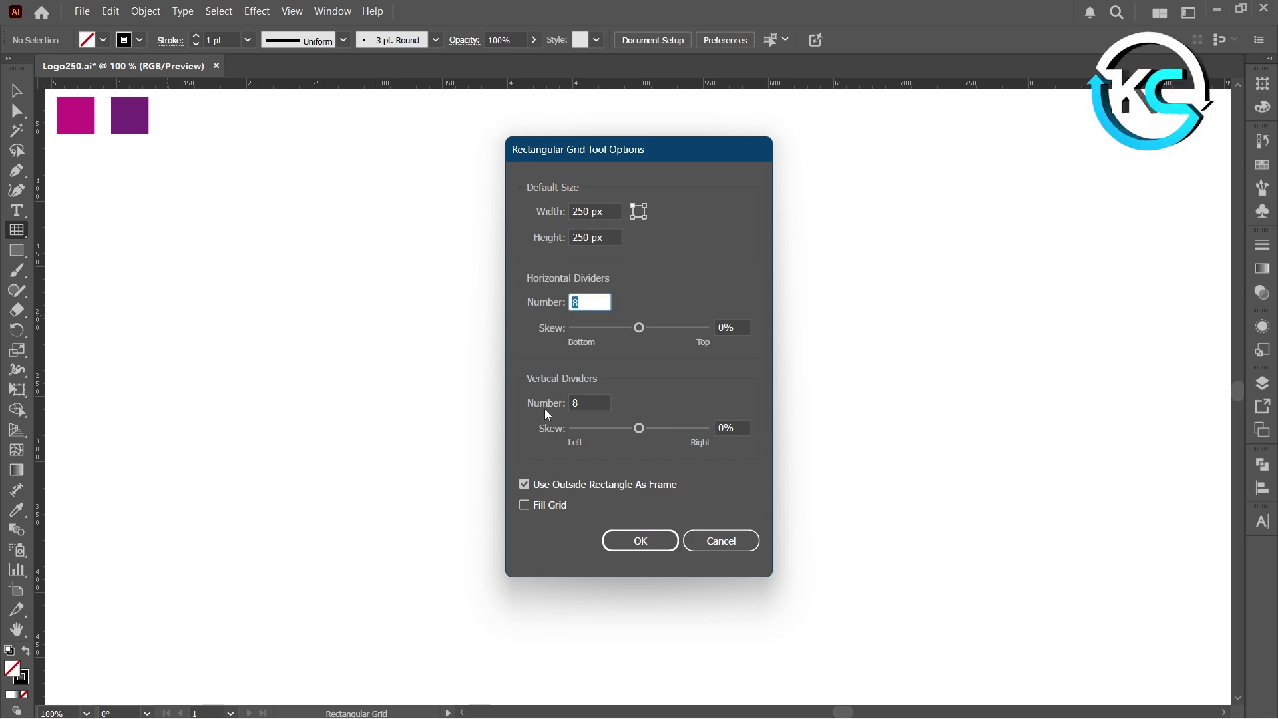
{"action": "key", "text": "Tab"}
{"action": "left_click", "coordinate": [641, 534]}
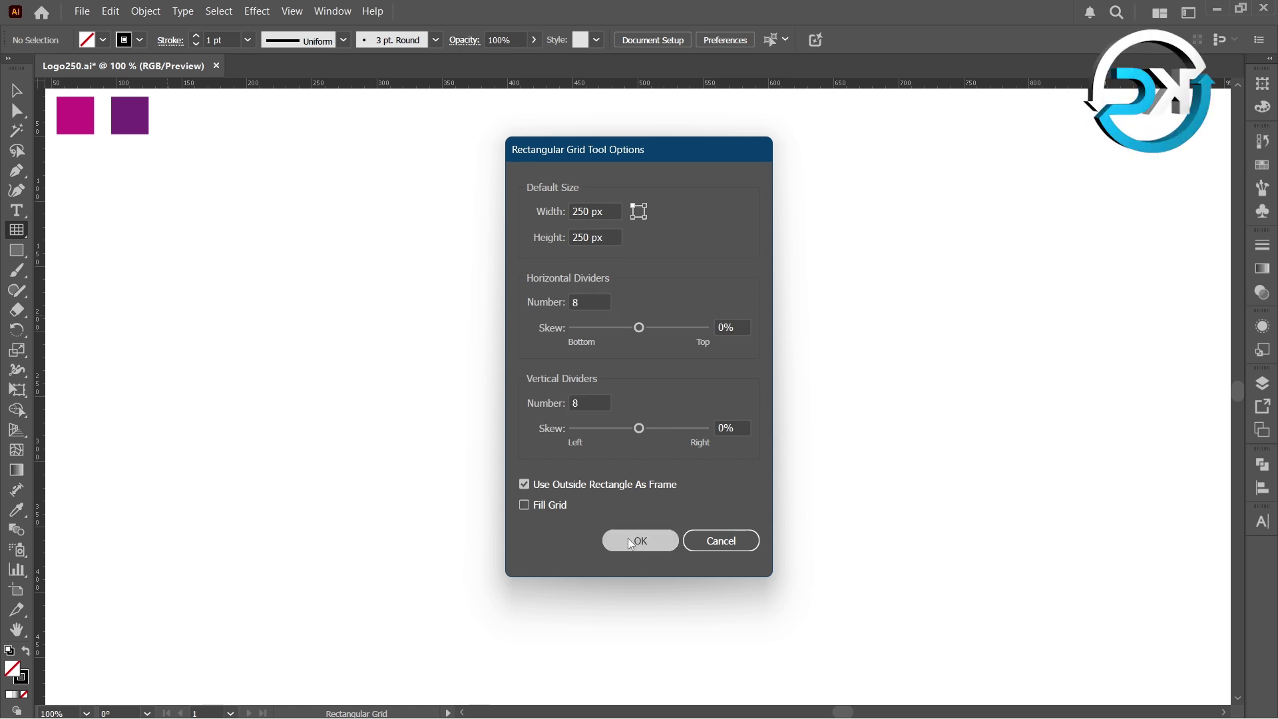
{"action": "key", "text": "v"}
{"action": "double_click", "coordinate": [112, 194]}
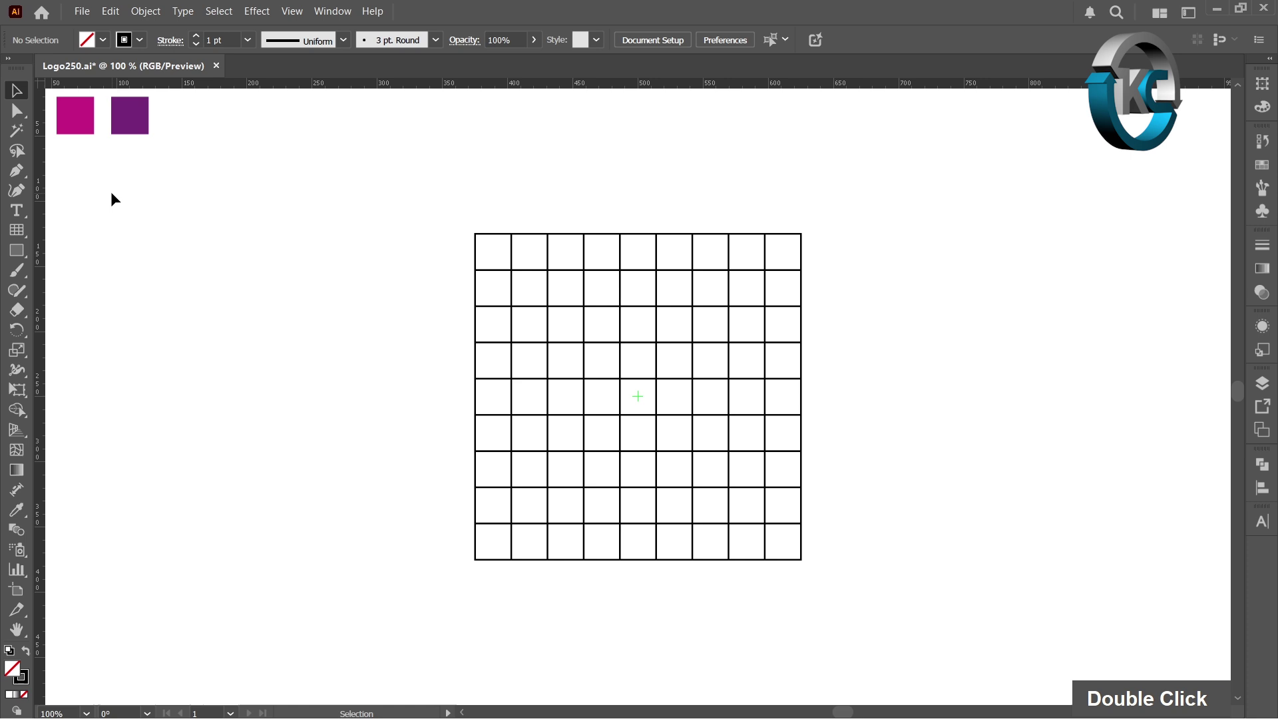
Step: Draw the big peak's left and right slopes with the Pen tool across the grid
{"action": "left_click", "coordinate": [17, 174]}
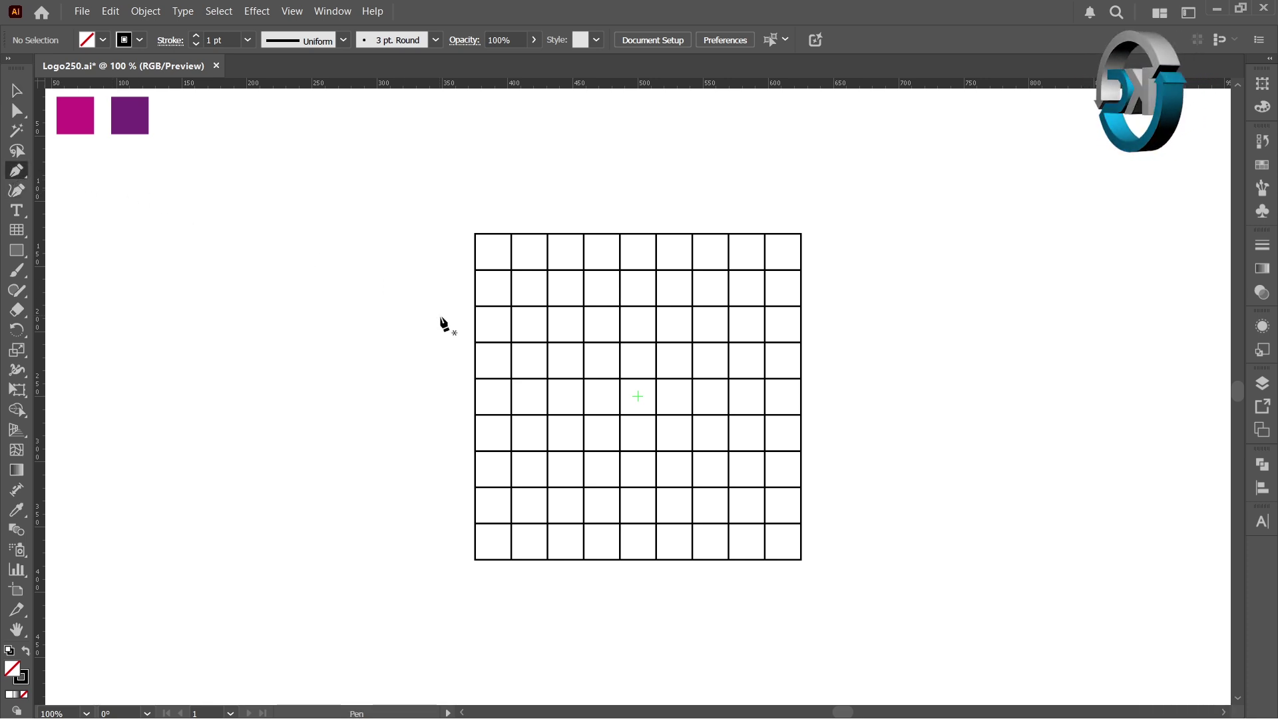
{"action": "left_click", "coordinate": [474, 342]}
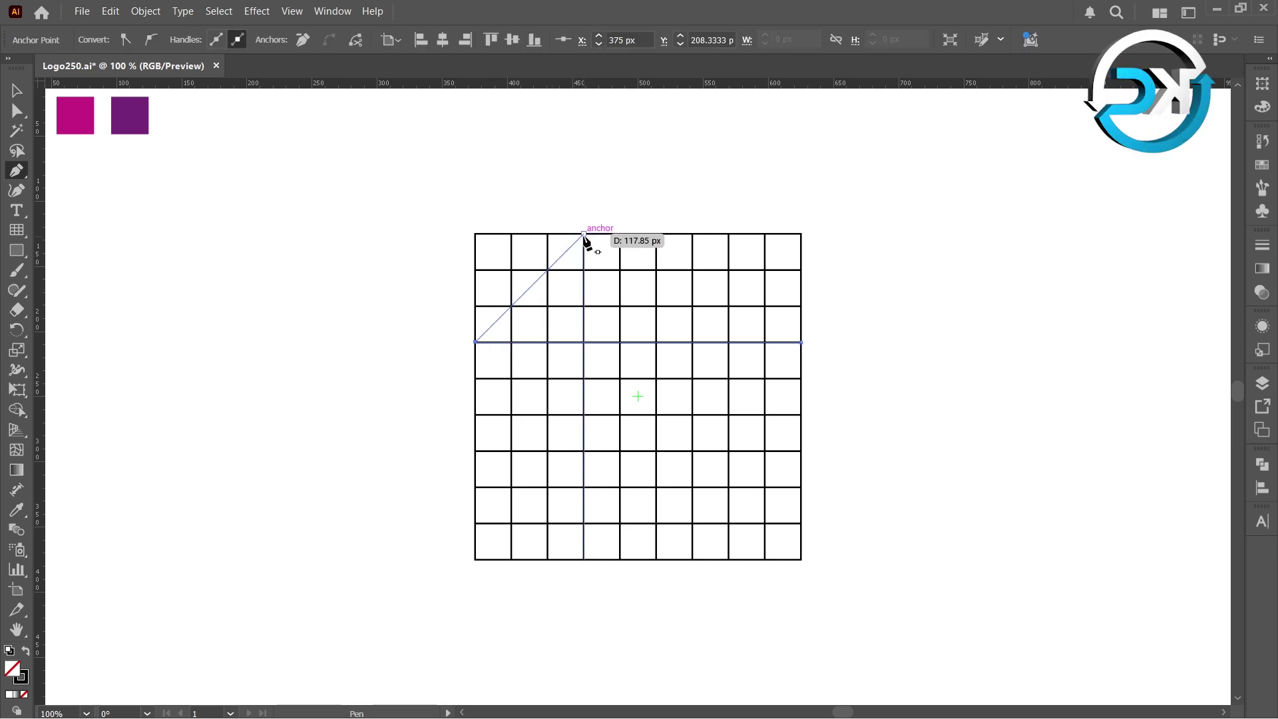
{"action": "left_click", "coordinate": [584, 234]}
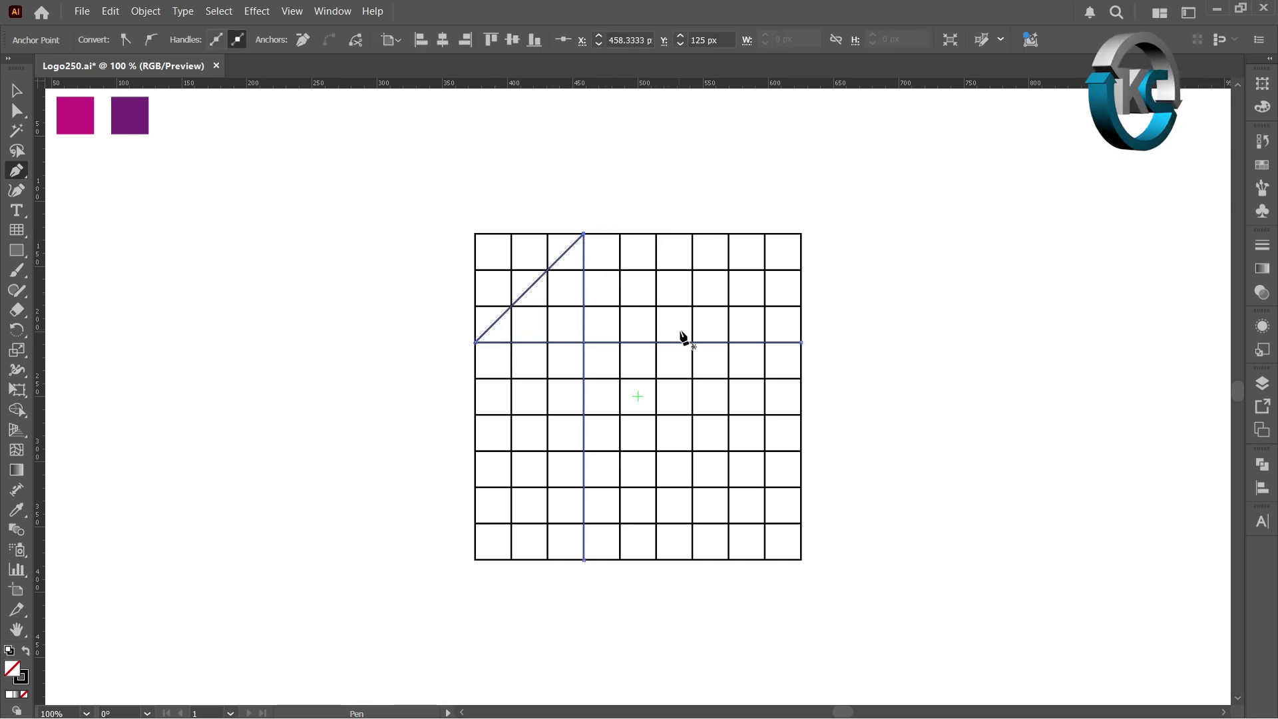
{"action": "left_click", "coordinate": [659, 214], "text": "ctrl"}
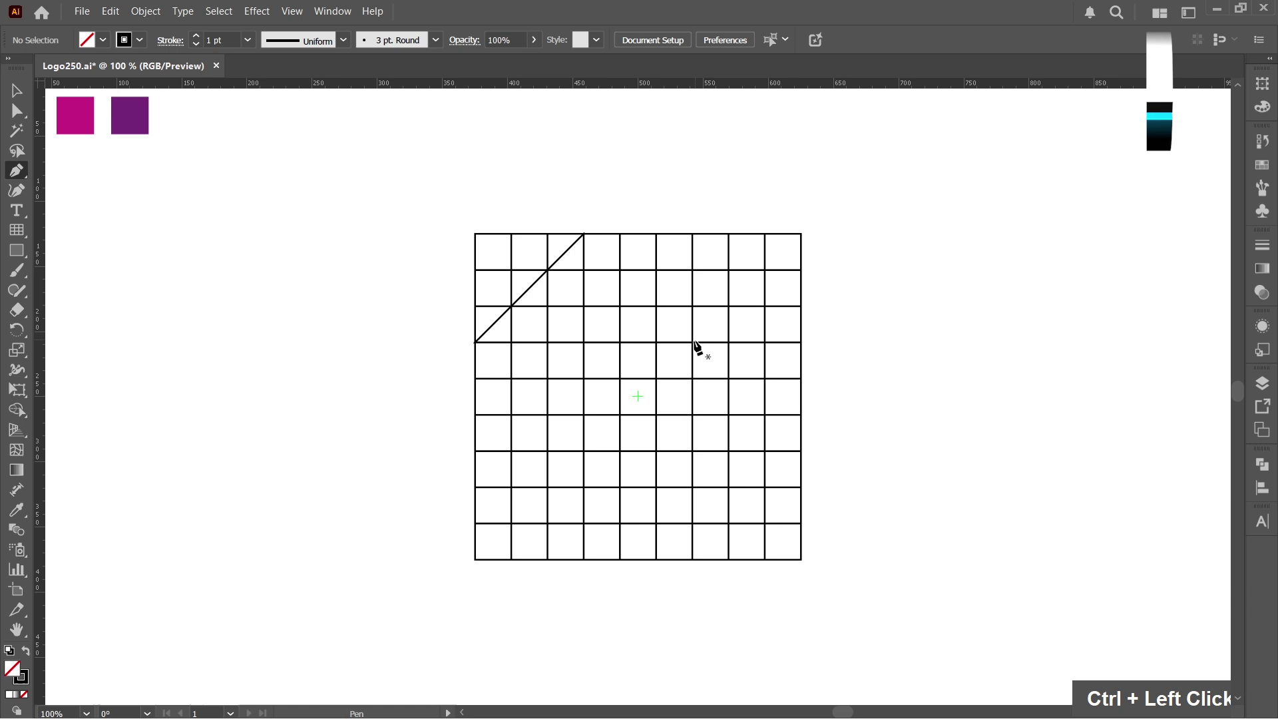
{"action": "left_click", "coordinate": [692, 342]}
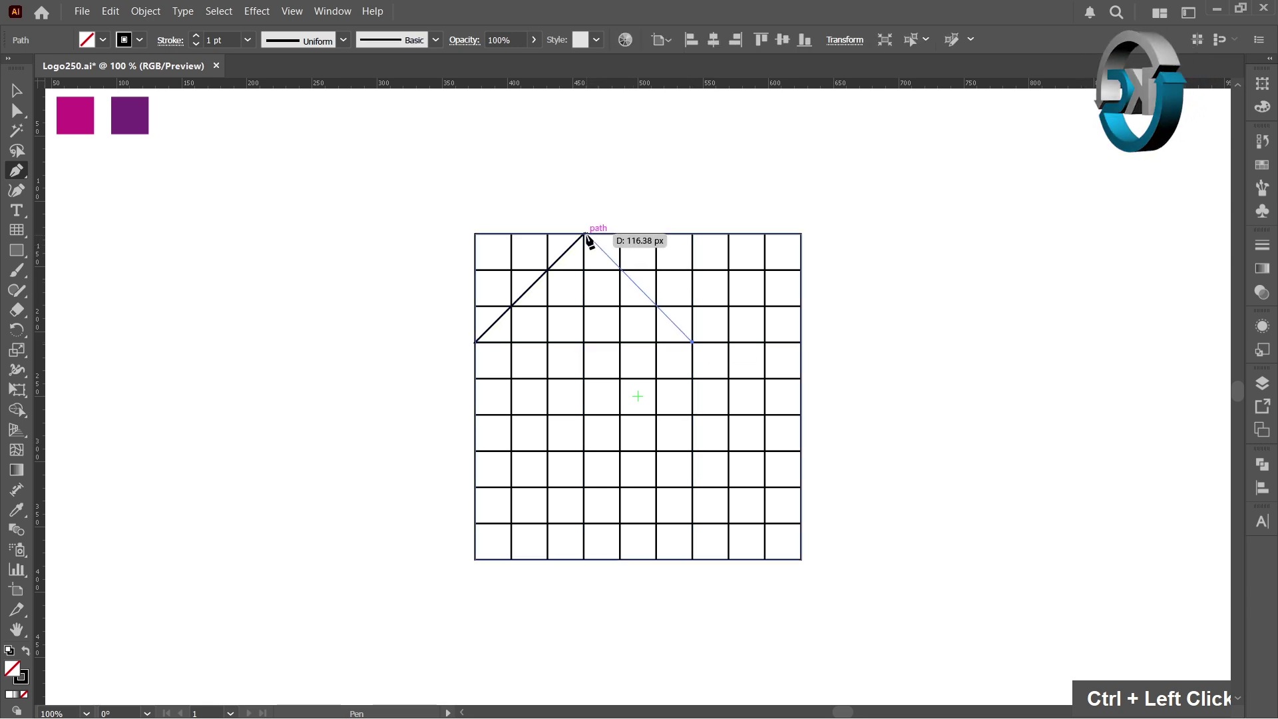
{"action": "left_click", "coordinate": [583, 234]}
{"action": "left_click", "coordinate": [599, 209], "text": "ctrl"}
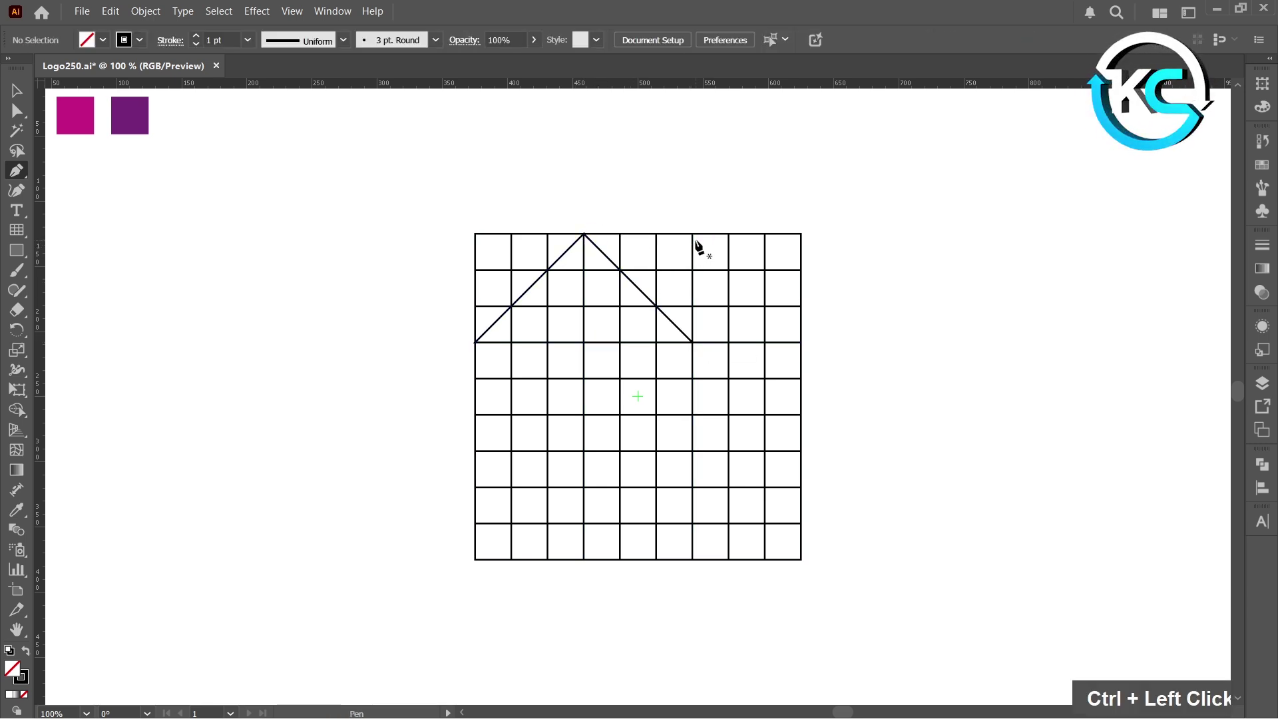
Step: Draw a 45° line from the grid's top edge to the big peak's right slope
{"action": "left_click", "coordinate": [692, 234]}
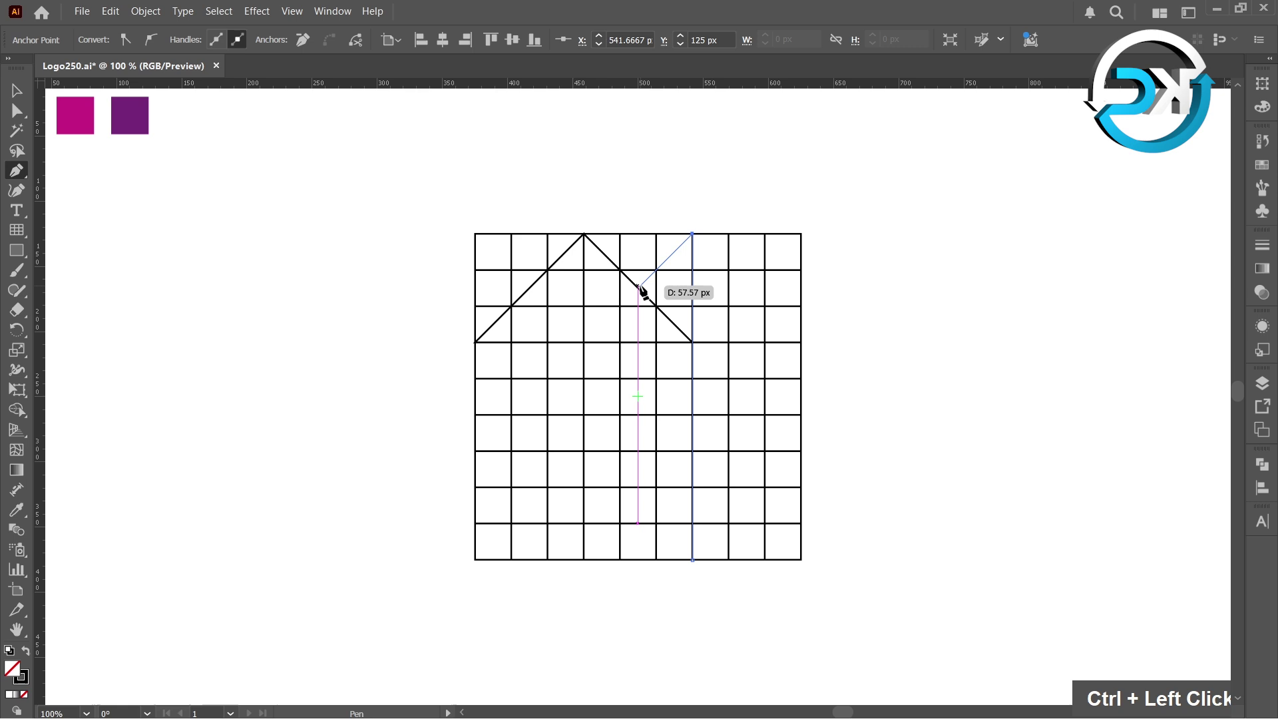
{"action": "left_click", "coordinate": [639, 289], "text": "shift"}
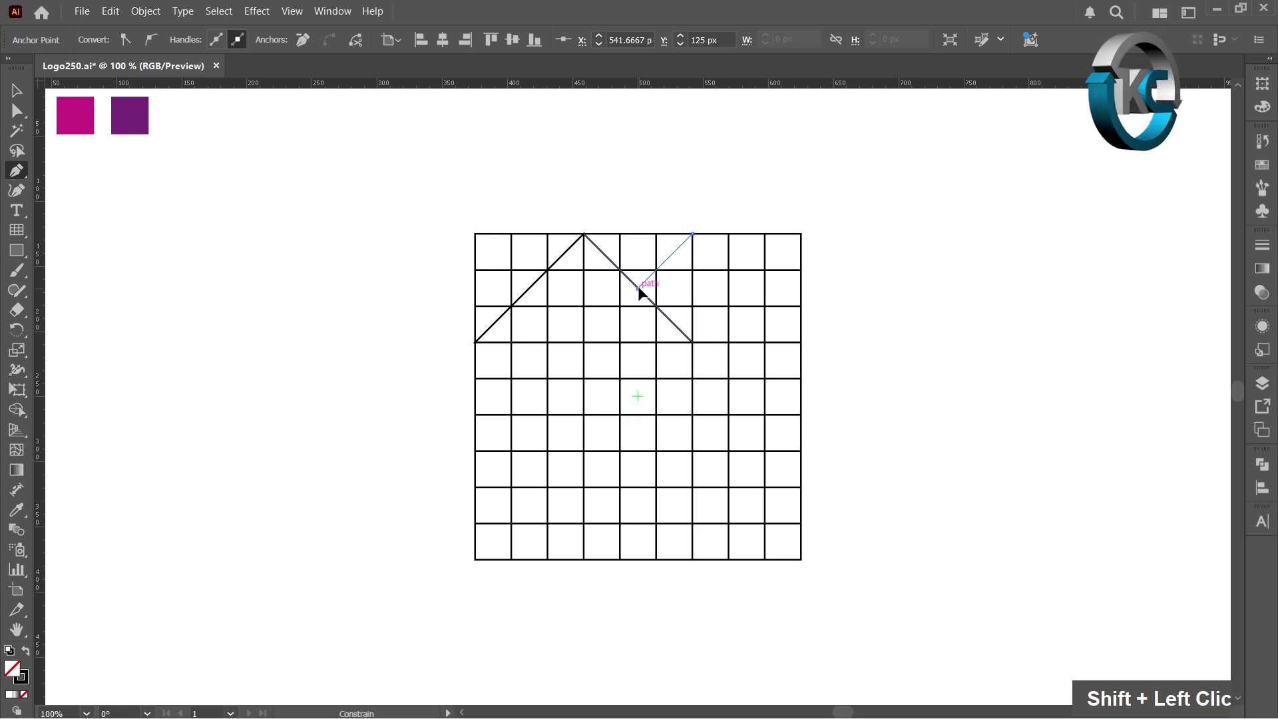
{"action": "key", "text": "Escape"}
{"action": "key", "text": "ctrl"}
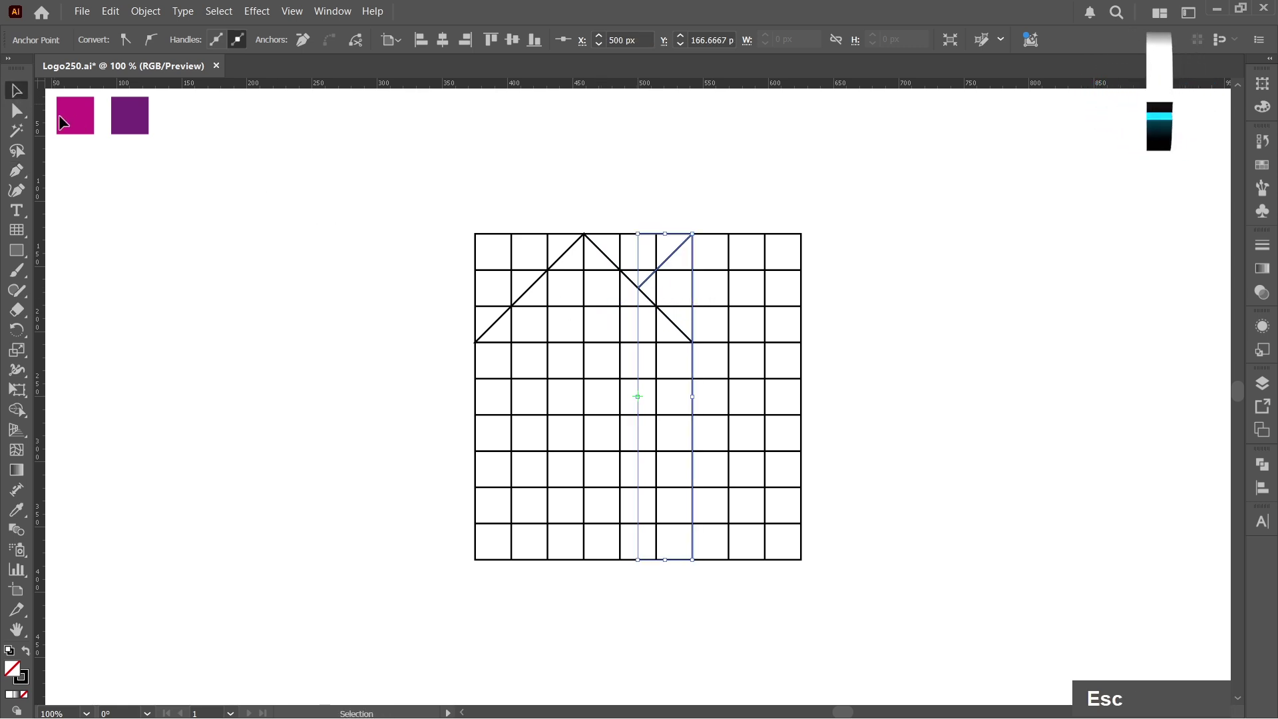
Step: Select the grid and lines, then merge both peaks' cells into black triangles with Shape Builder
{"action": "double_click", "coordinate": [405, 213]}
{"action": "left_click_drag", "start_coordinate": [406, 210], "coordinate": [860, 607]}
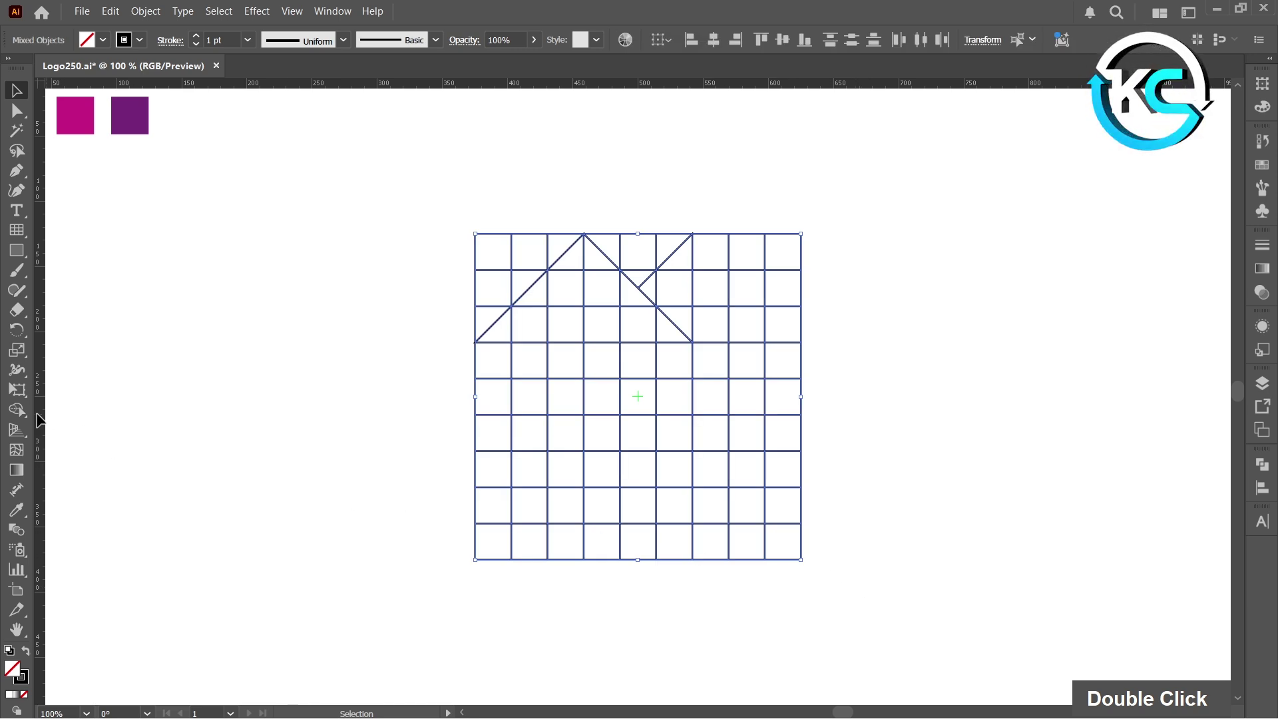
{"action": "left_click", "coordinate": [19, 413]}
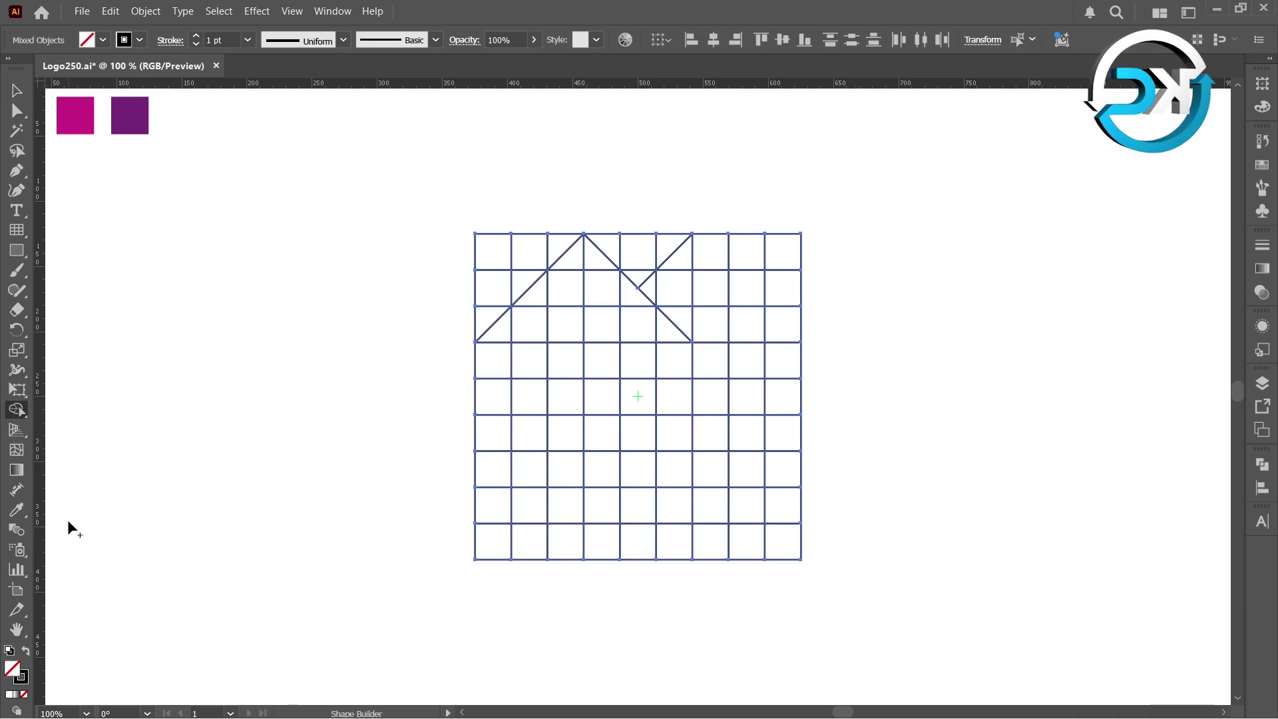
{"action": "left_click", "coordinate": [27, 650]}
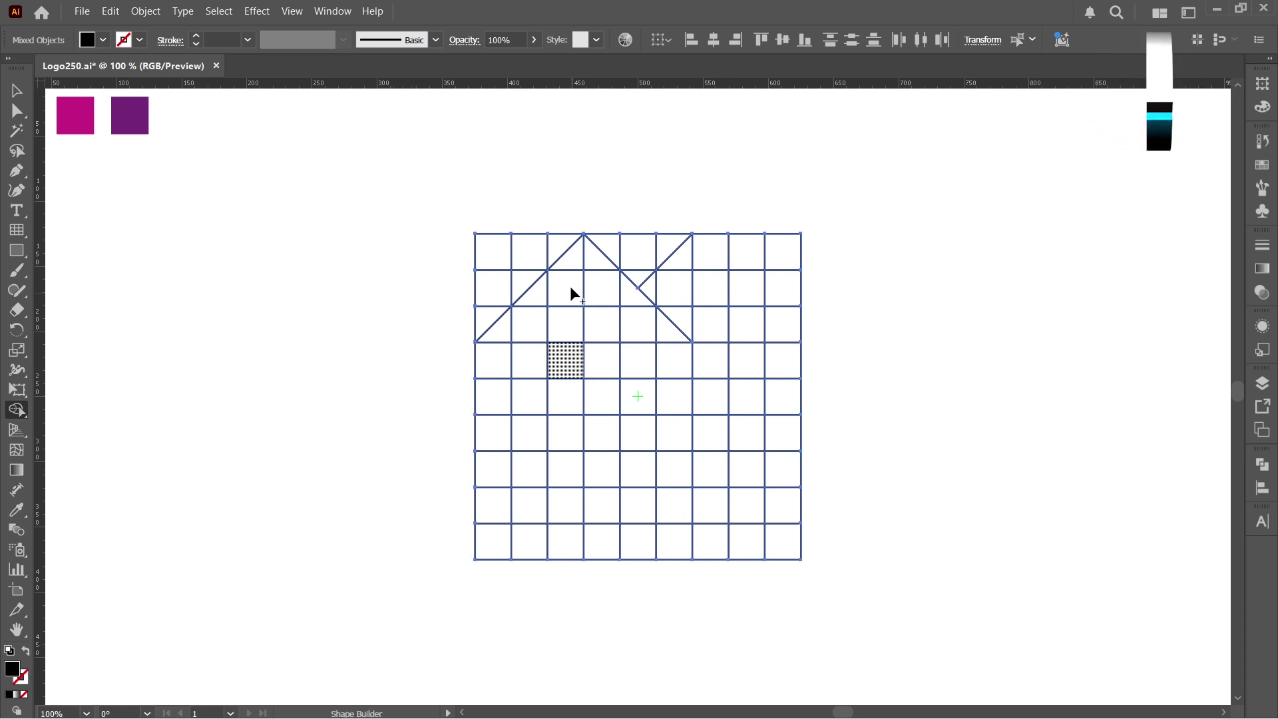
{"action": "mouse_move", "coordinate": [579, 262]}
{"action": "left_mouse_down"}
{"action": "mouse_move", "coordinate": [501, 327]}
{"action": "mouse_move", "coordinate": [668, 329]}
{"action": "mouse_move", "coordinate": [590, 262]}
{"action": "left_mouse_up"}
{"action": "mouse_move", "coordinate": [677, 266]}
{"action": "left_mouse_down"}
{"action": "mouse_move", "coordinate": [656, 284]}
{"action": "mouse_move", "coordinate": [685, 314]}
{"action": "mouse_move", "coordinate": [672, 309]}
{"action": "left_mouse_up"}
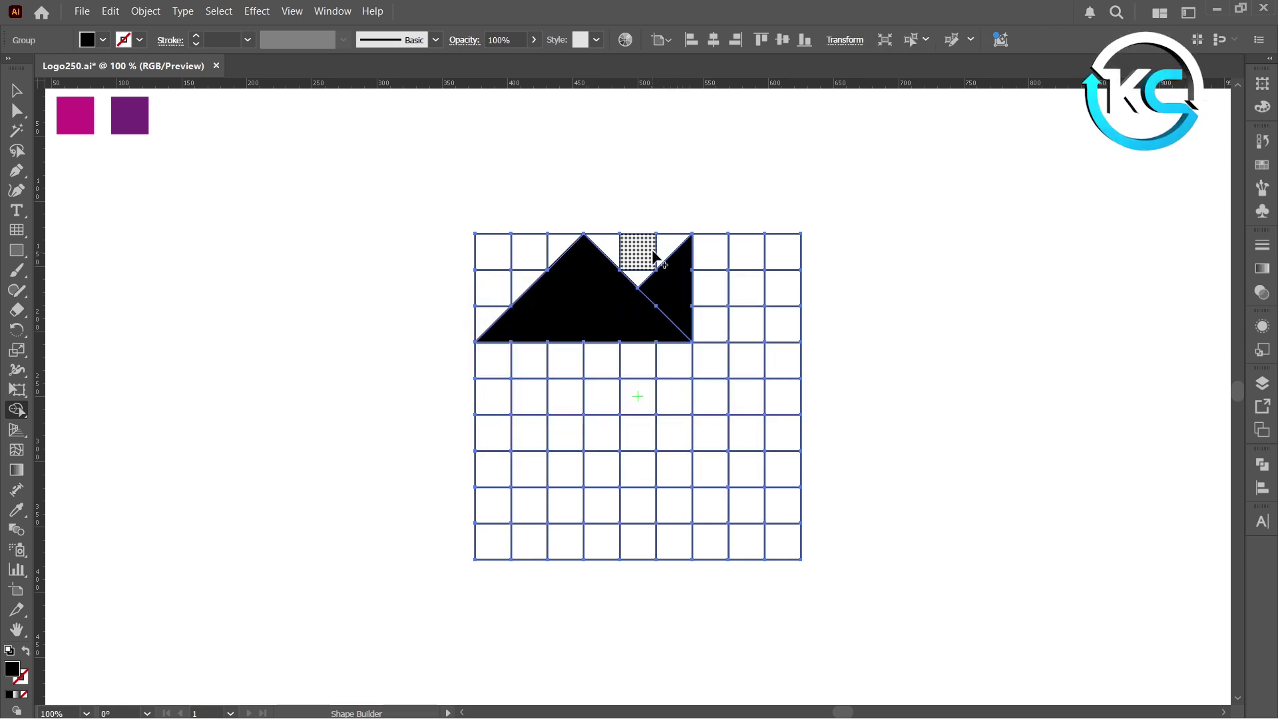
Step: Delete the empty top cells around the peaks and select the mountain group
{"action": "mouse_move", "coordinate": [655, 254]}
{"action": "left_mouse_down"}
{"action": "mouse_move", "coordinate": [614, 238]}
{"action": "mouse_move", "coordinate": [638, 274]}
{"action": "mouse_move", "coordinate": [550, 242]}
{"action": "mouse_move", "coordinate": [478, 242]}
{"action": "mouse_move", "coordinate": [518, 270]}
{"action": "mouse_move", "coordinate": [496, 310]}
{"action": "left_mouse_up"}
{"action": "left_click", "coordinate": [638, 280], "text": "alt"}
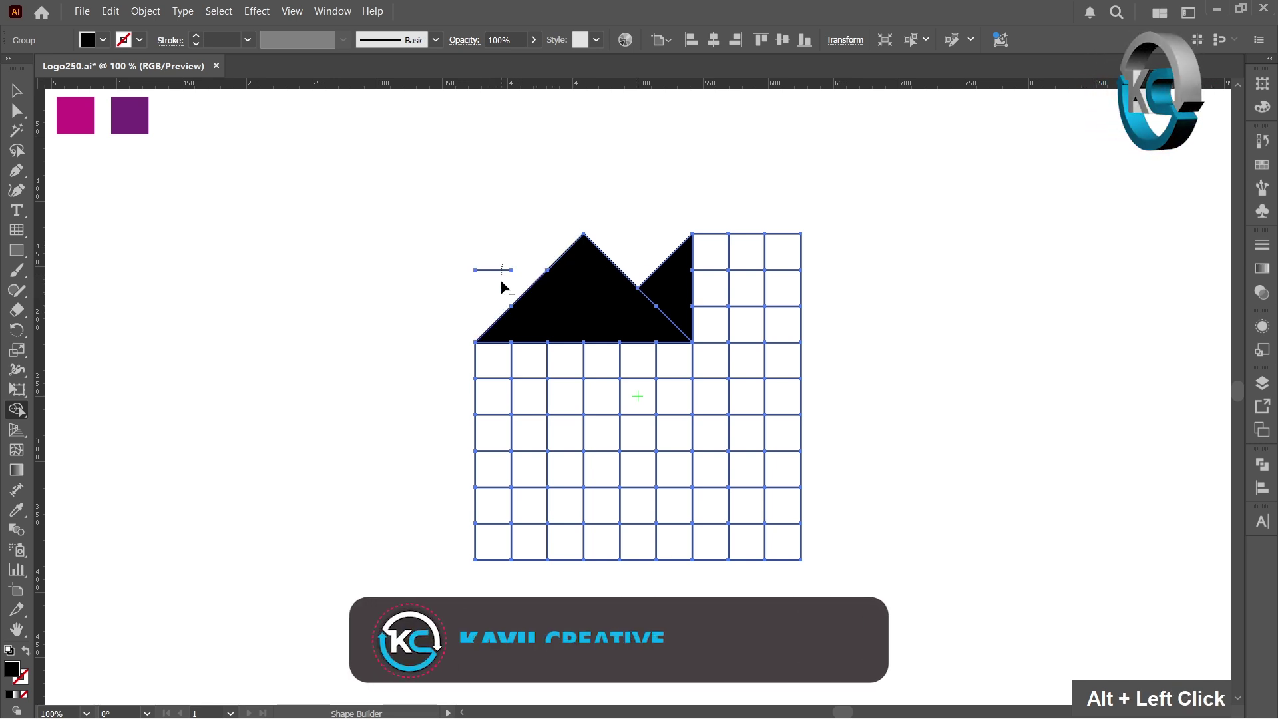
{"action": "key", "text": "v"}
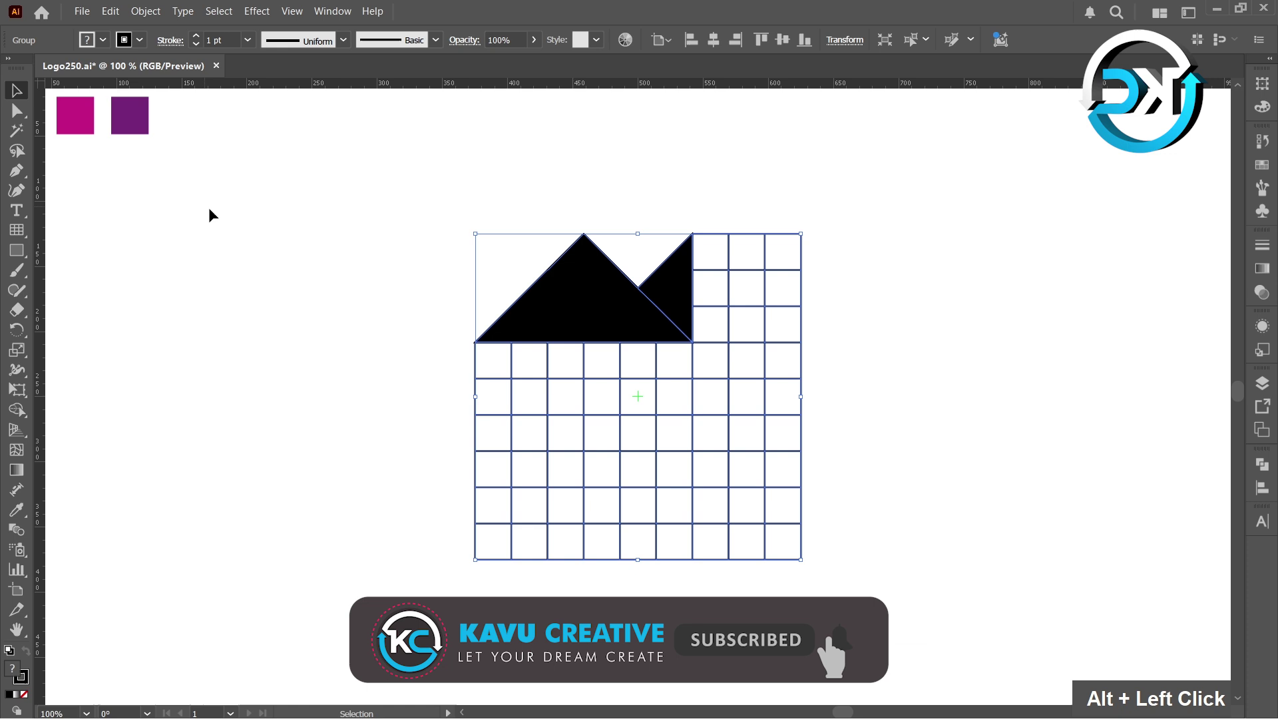
{"action": "left_click", "coordinate": [280, 231]}
{"action": "left_click", "coordinate": [663, 281]}
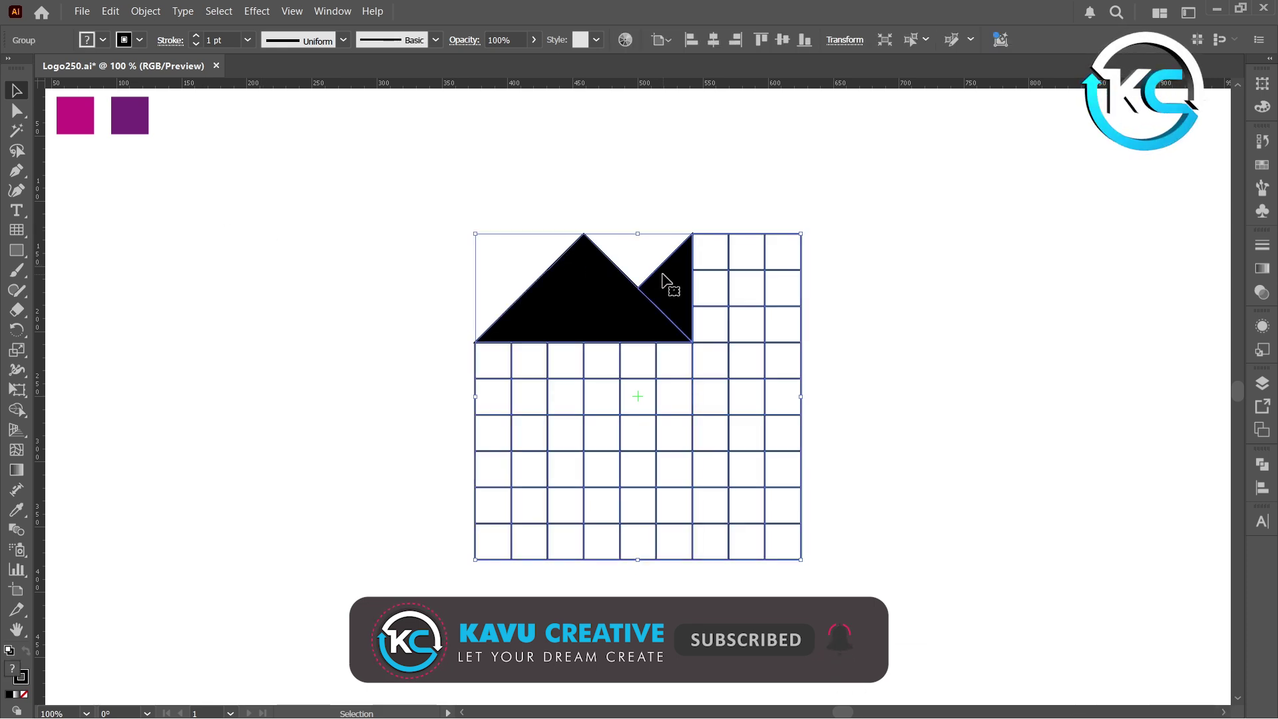
{"action": "right_click", "coordinate": [664, 279]}
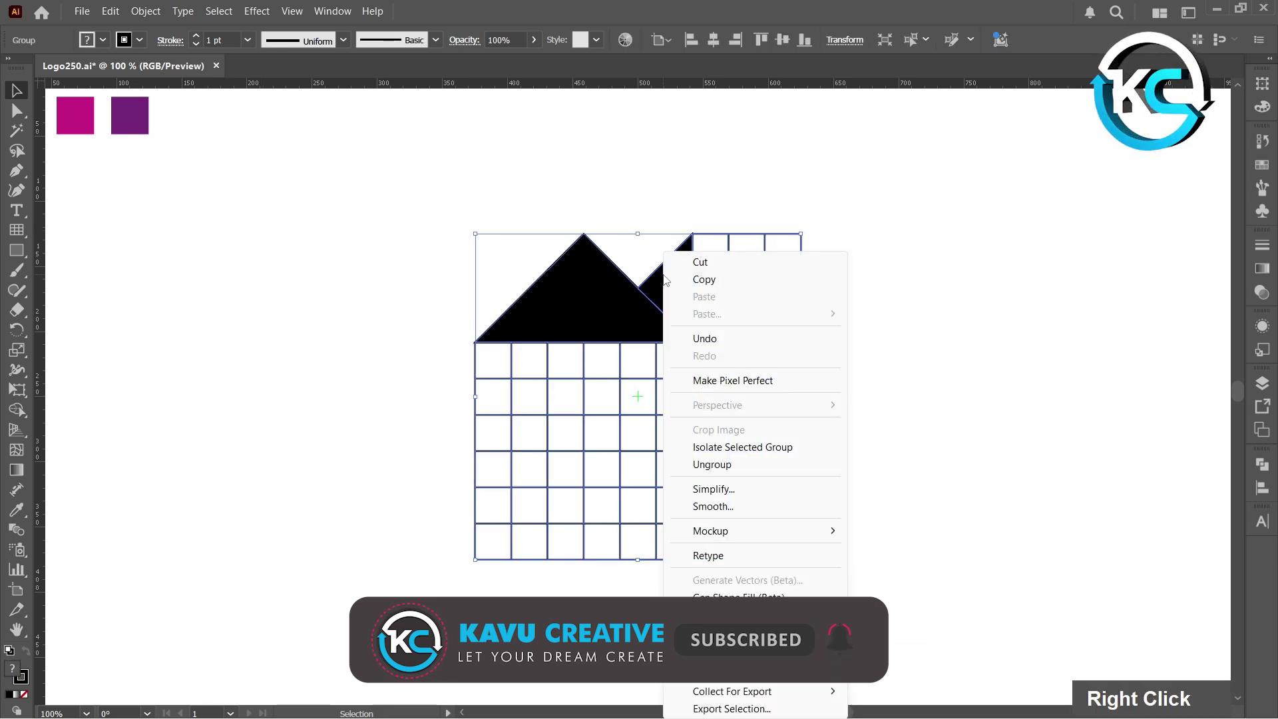
Step: Ungroup the artwork and delete every grid cell except the two black triangles
{"action": "left_click", "coordinate": [730, 464]}
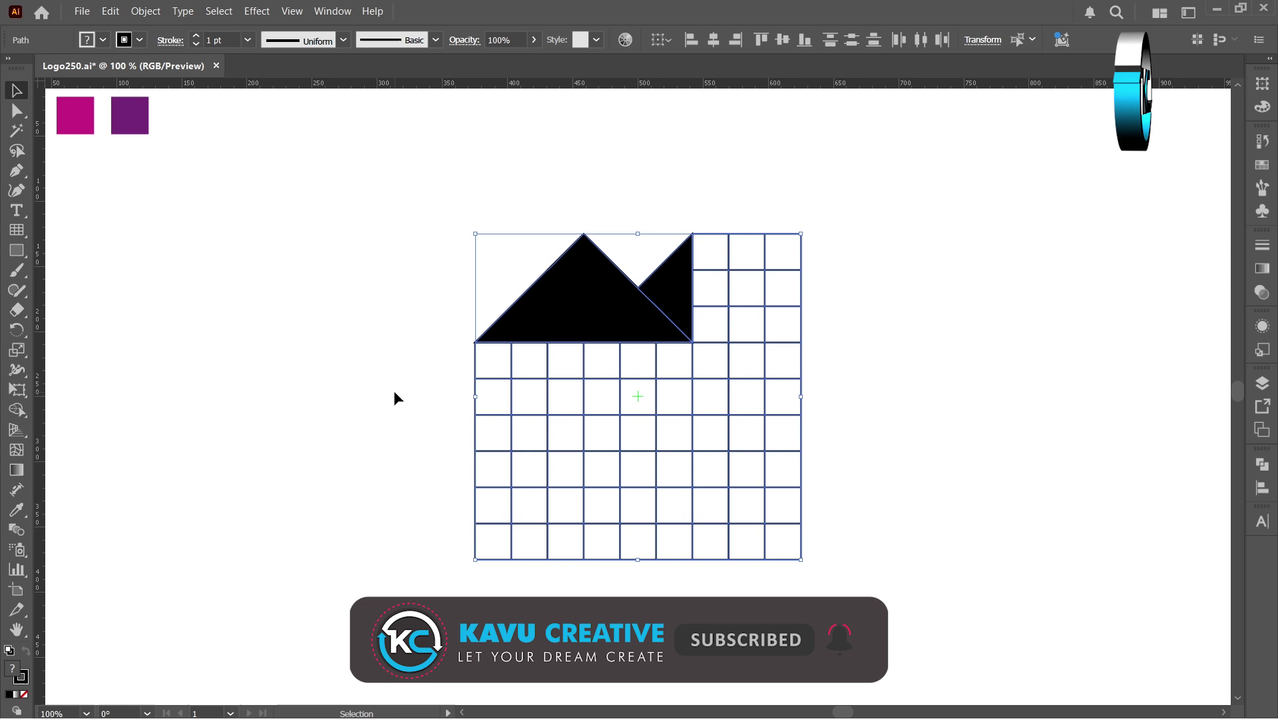
{"action": "left_click", "coordinate": [409, 333]}
{"action": "left_click_drag", "start_coordinate": [438, 193], "coordinate": [882, 619]}
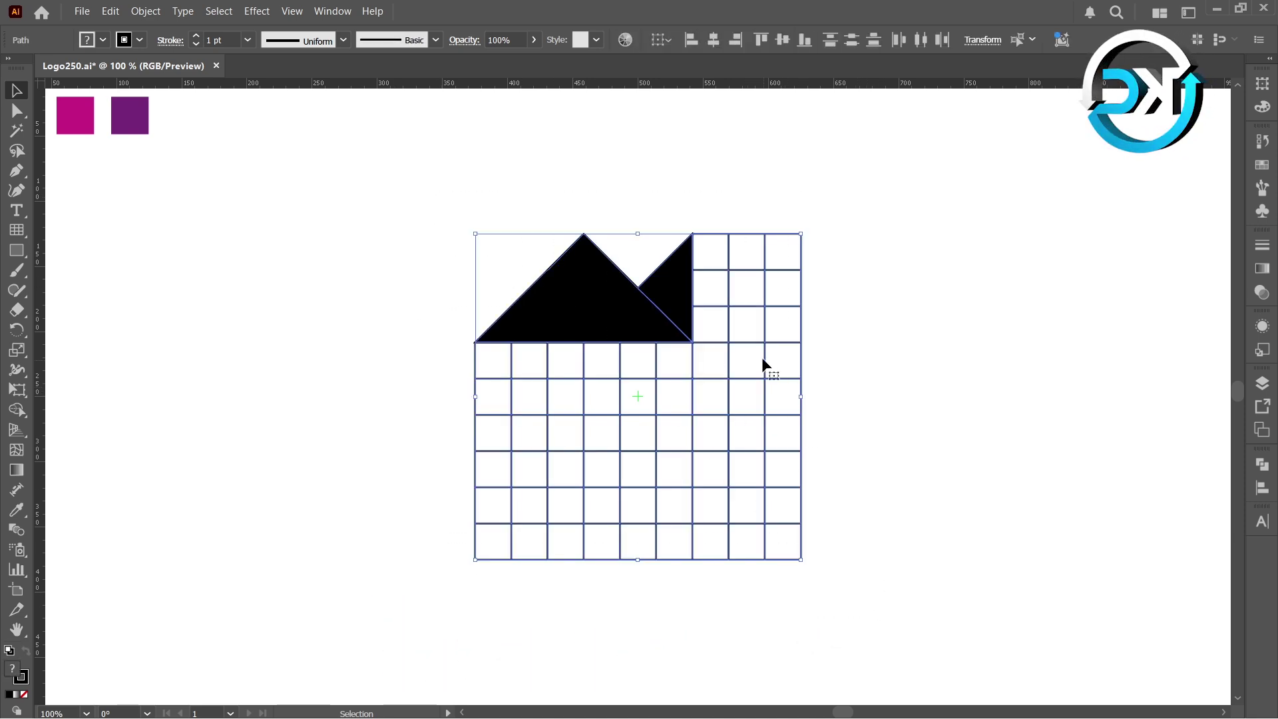
{"action": "left_click", "coordinate": [685, 280], "text": "shift"}
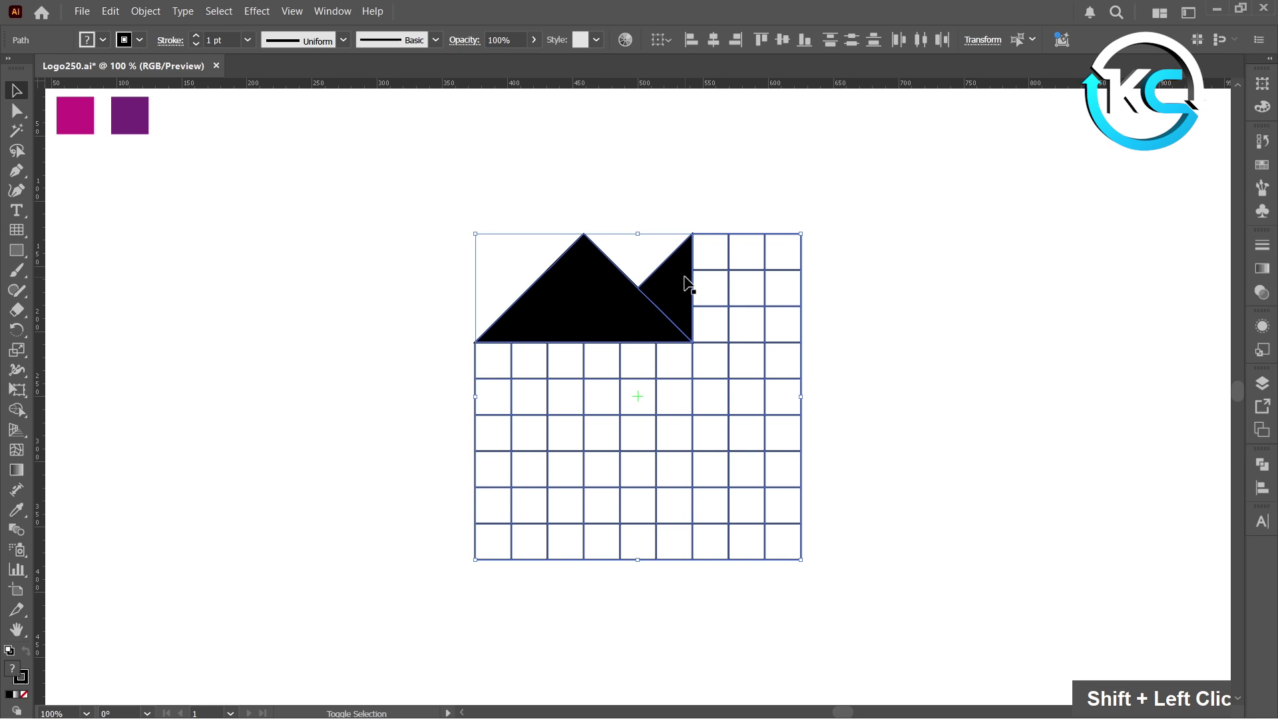
{"action": "left_click", "coordinate": [582, 310], "text": "shift"}
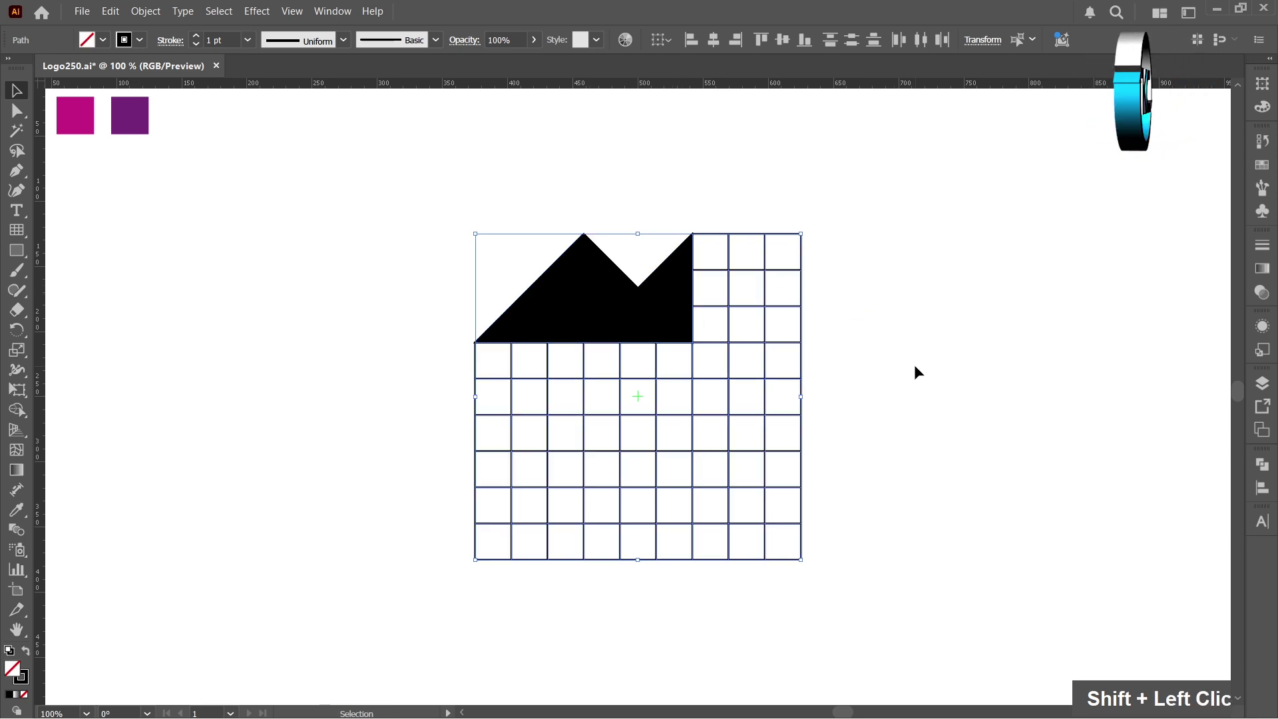
{"action": "key", "text": "Delete"}
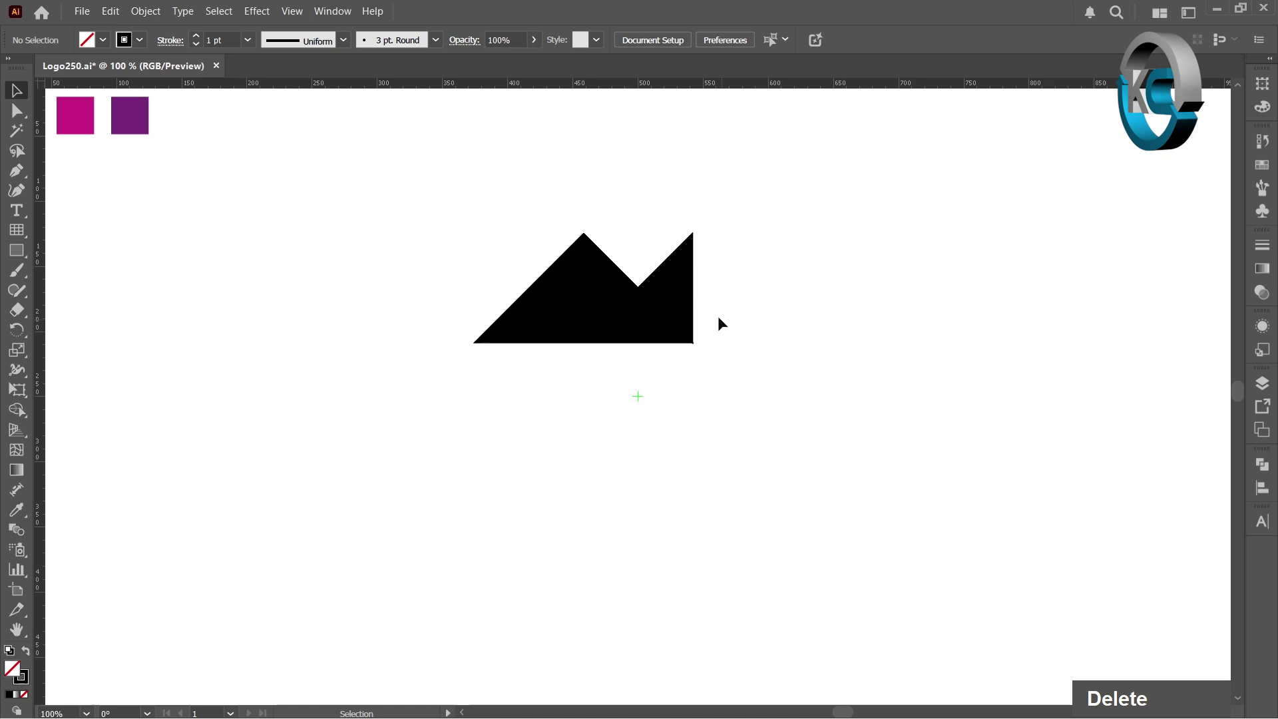
Step: Fill the small triangle with purple sampled from the reference square
{"action": "left_click", "coordinate": [684, 295]}
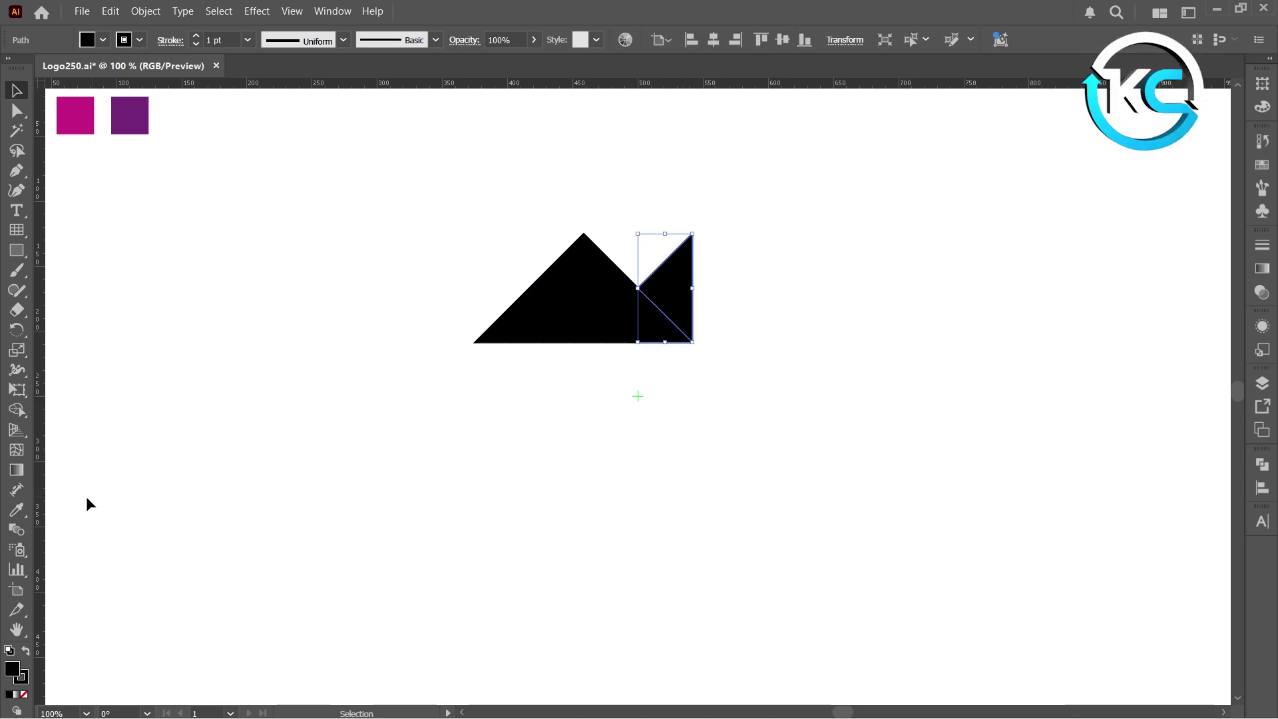
{"action": "left_click", "coordinate": [17, 510]}
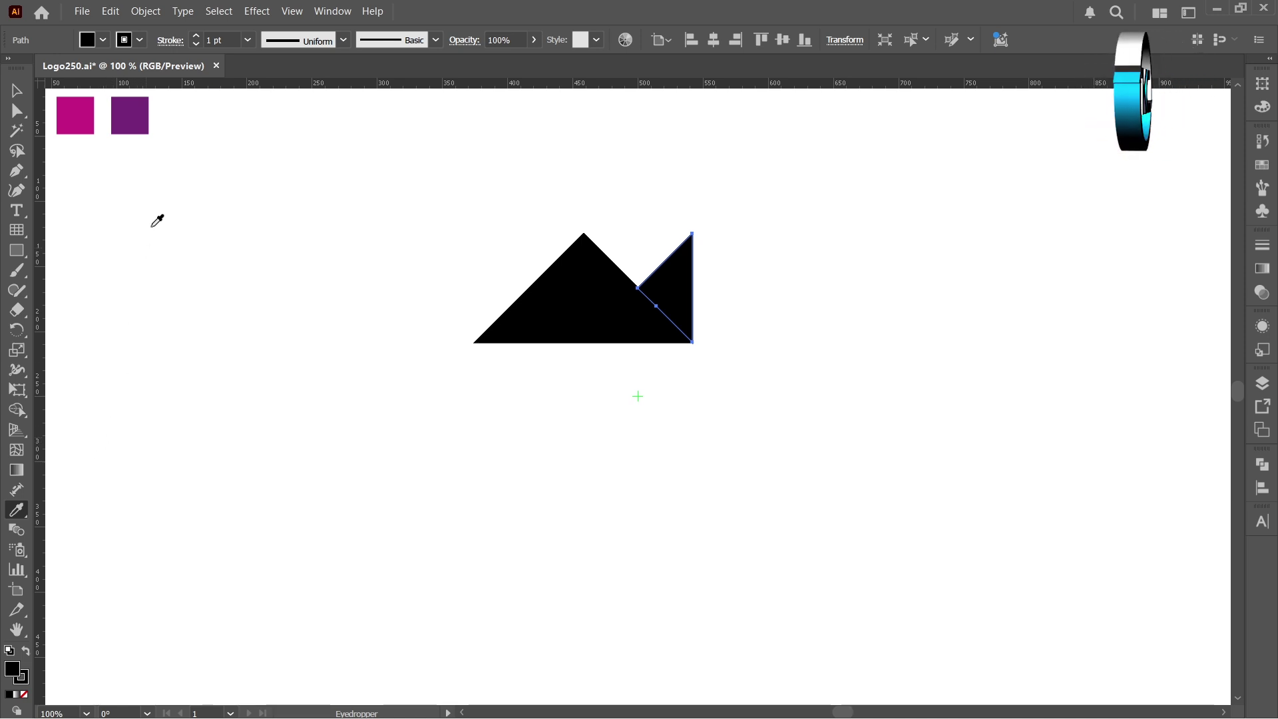
{"action": "left_click", "coordinate": [138, 125]}
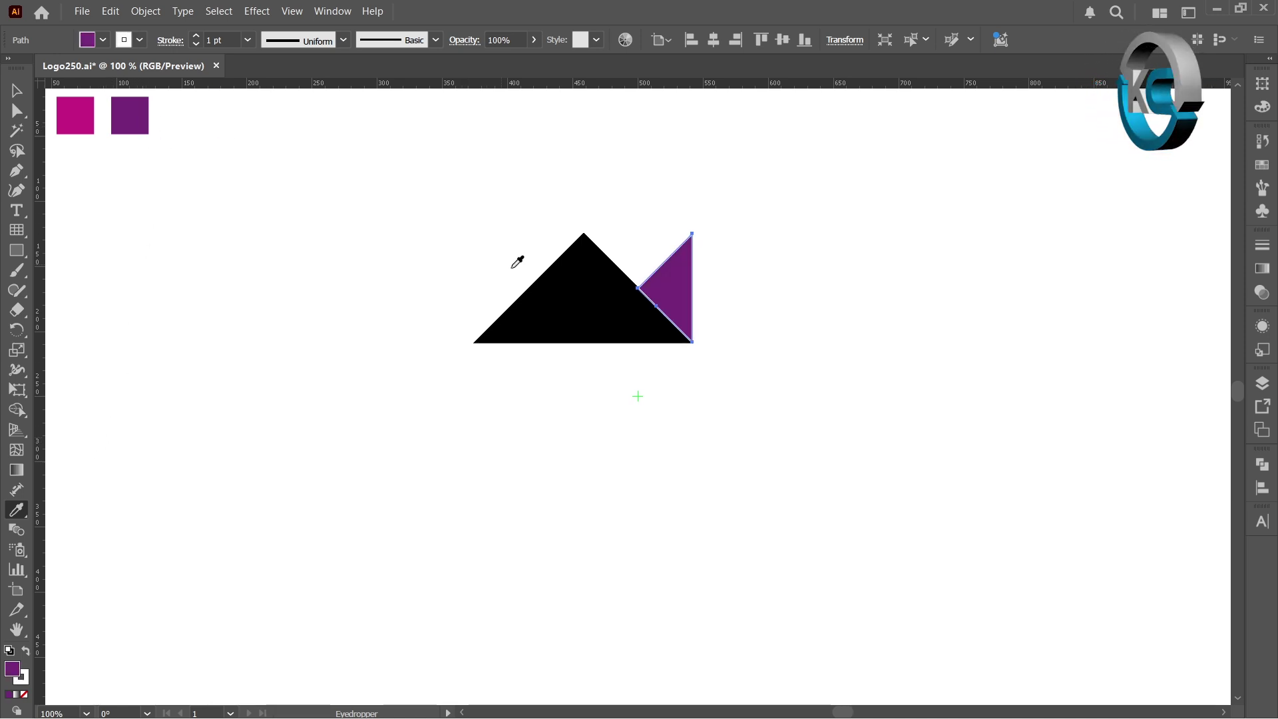
Step: Fill the large triangle with magenta sampled from the reference square
{"action": "left_click", "coordinate": [571, 303], "text": "ctrl"}
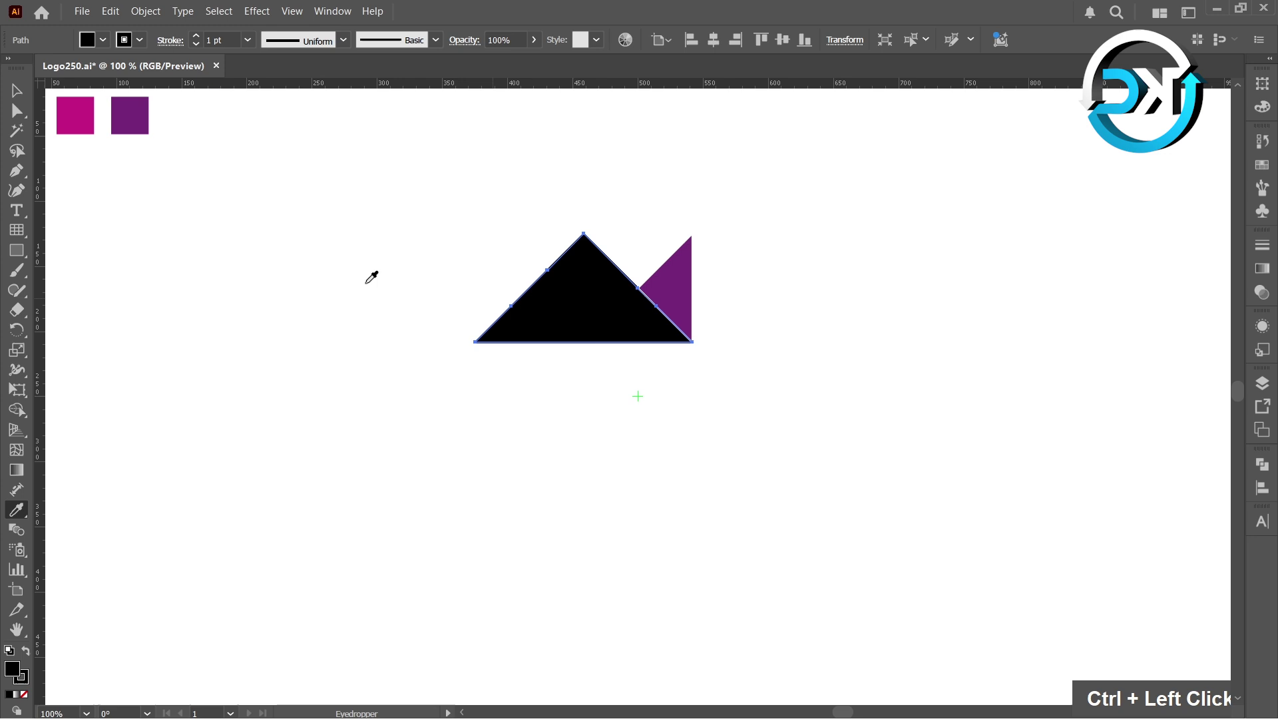
{"action": "left_click", "coordinate": [73, 116]}
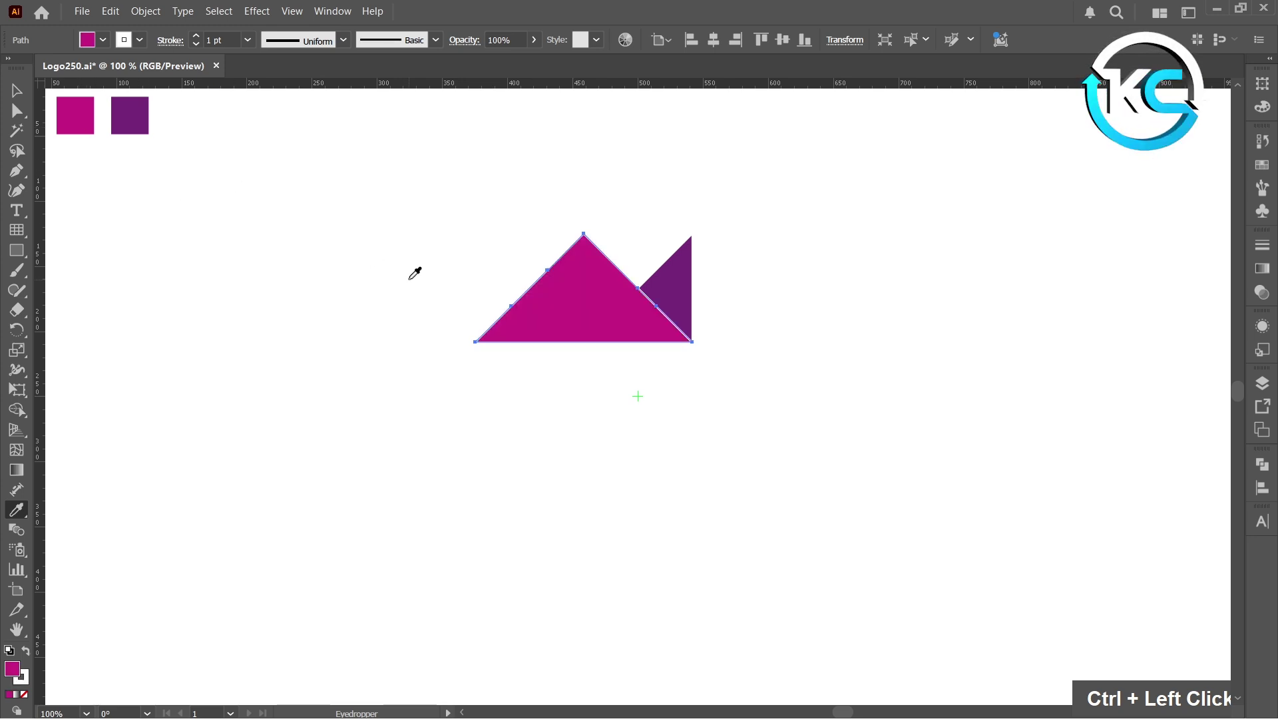
{"action": "left_click", "coordinate": [415, 274], "text": "ctrl"}
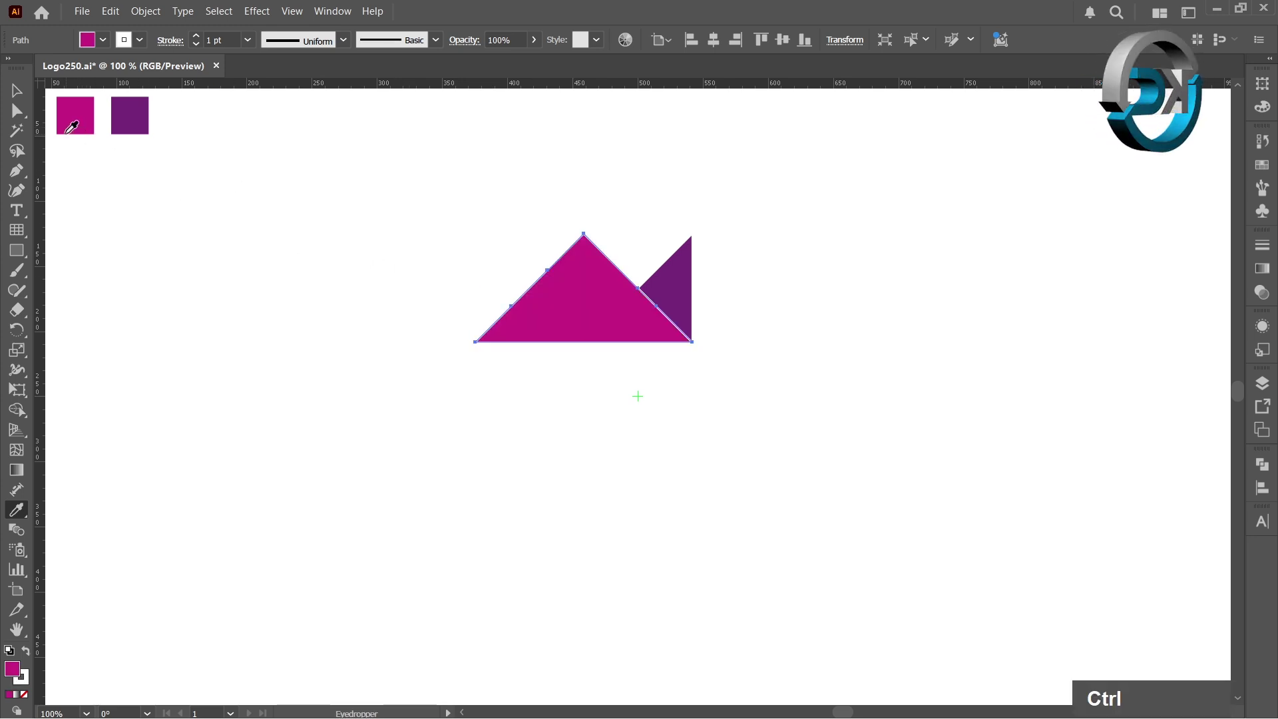
{"action": "left_click", "coordinate": [20, 94]}
{"action": "left_click", "coordinate": [163, 211]}
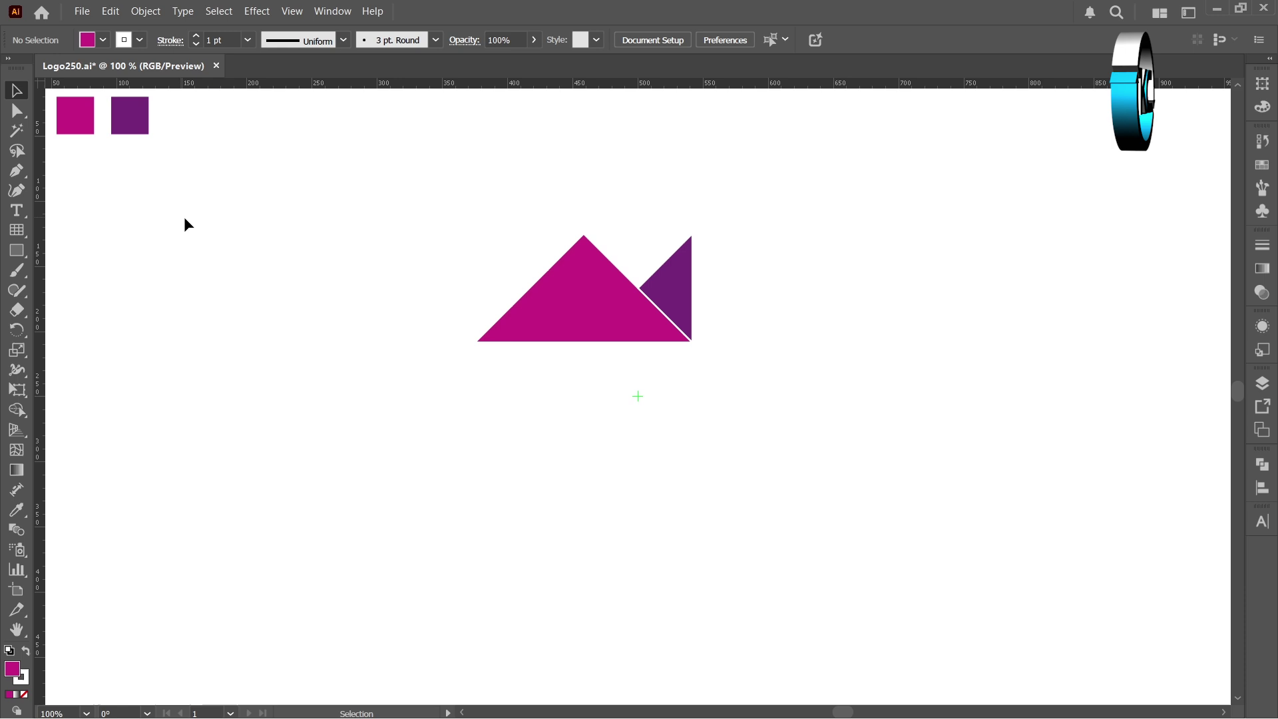
Step: Copy the triangle pair rotated 90° about the artboard centre, then repeat twice with Ctrl+D
{"action": "left_click_drag", "start_coordinate": [458, 189], "coordinate": [717, 298]}
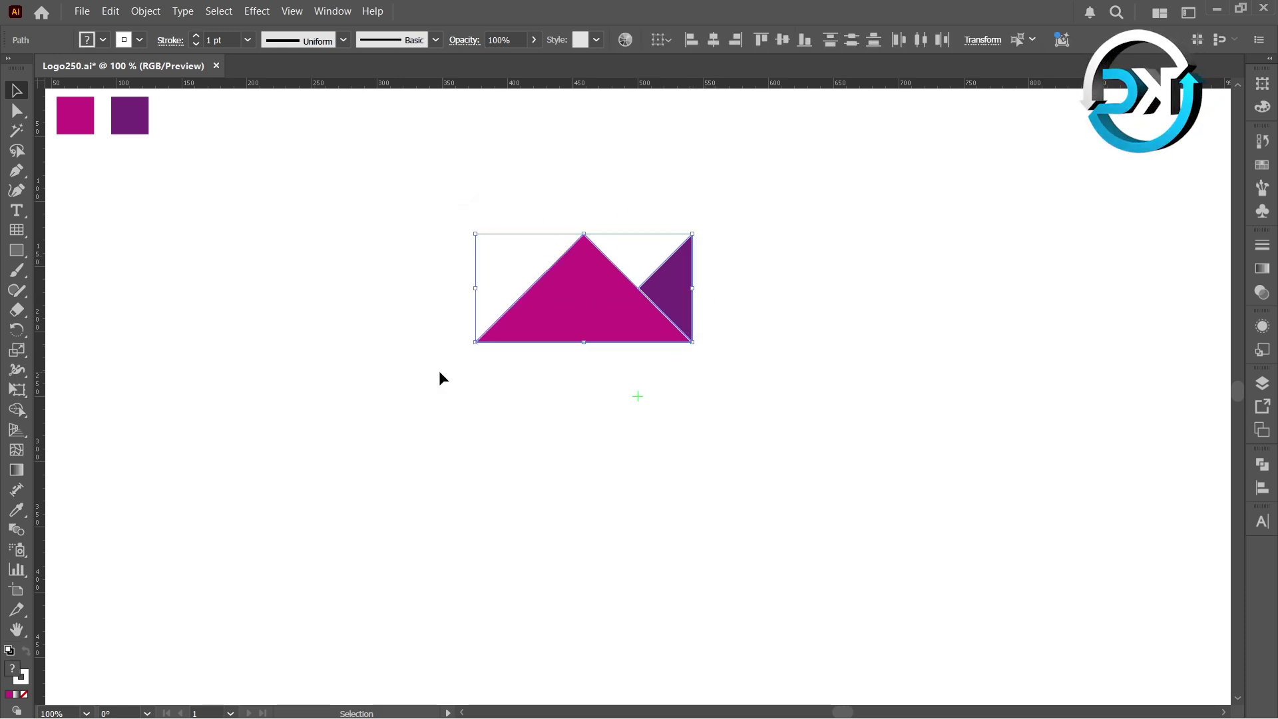
{"action": "left_click", "coordinate": [27, 333]}
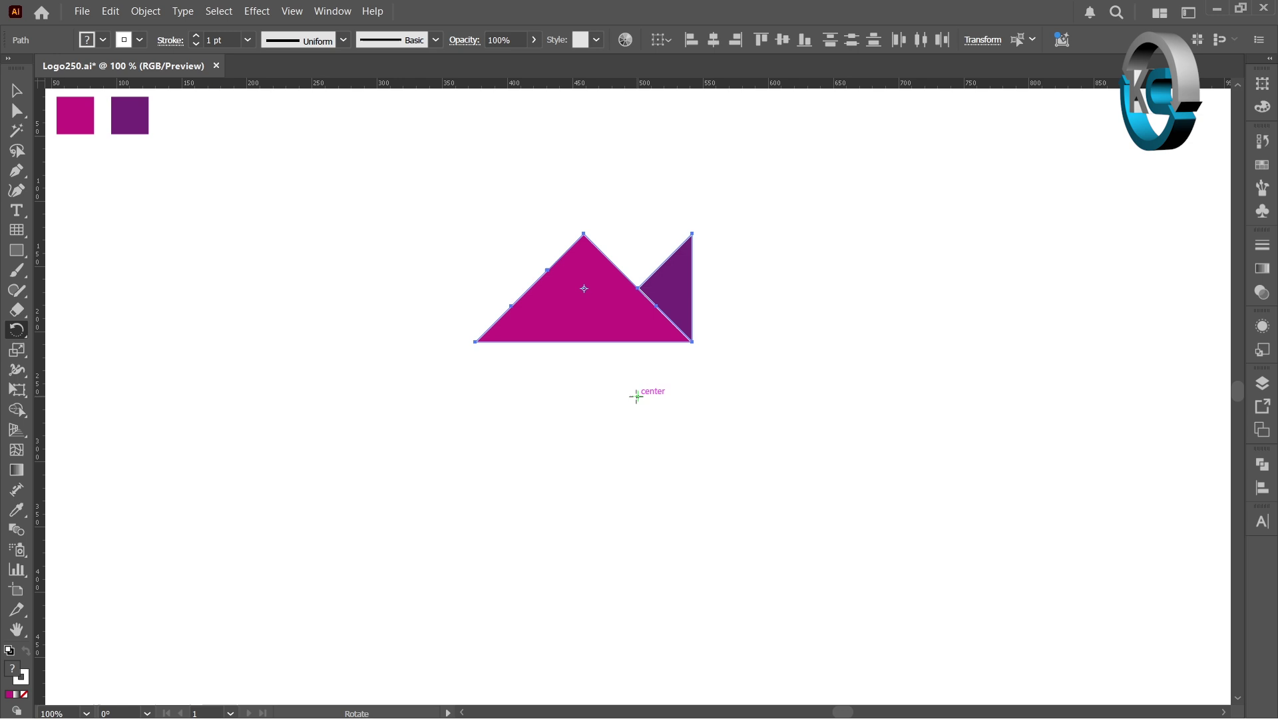
{"action": "left_click", "coordinate": [635, 396], "text": "alt"}
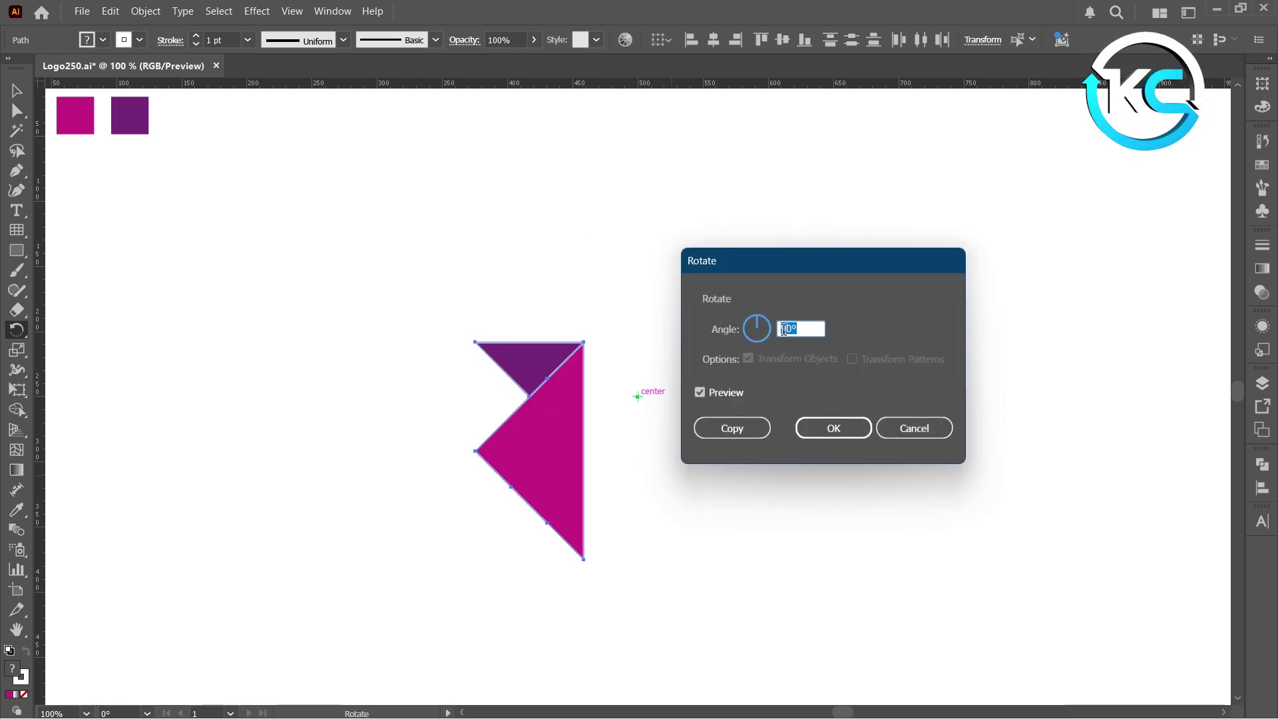
{"action": "left_click", "coordinate": [732, 428]}
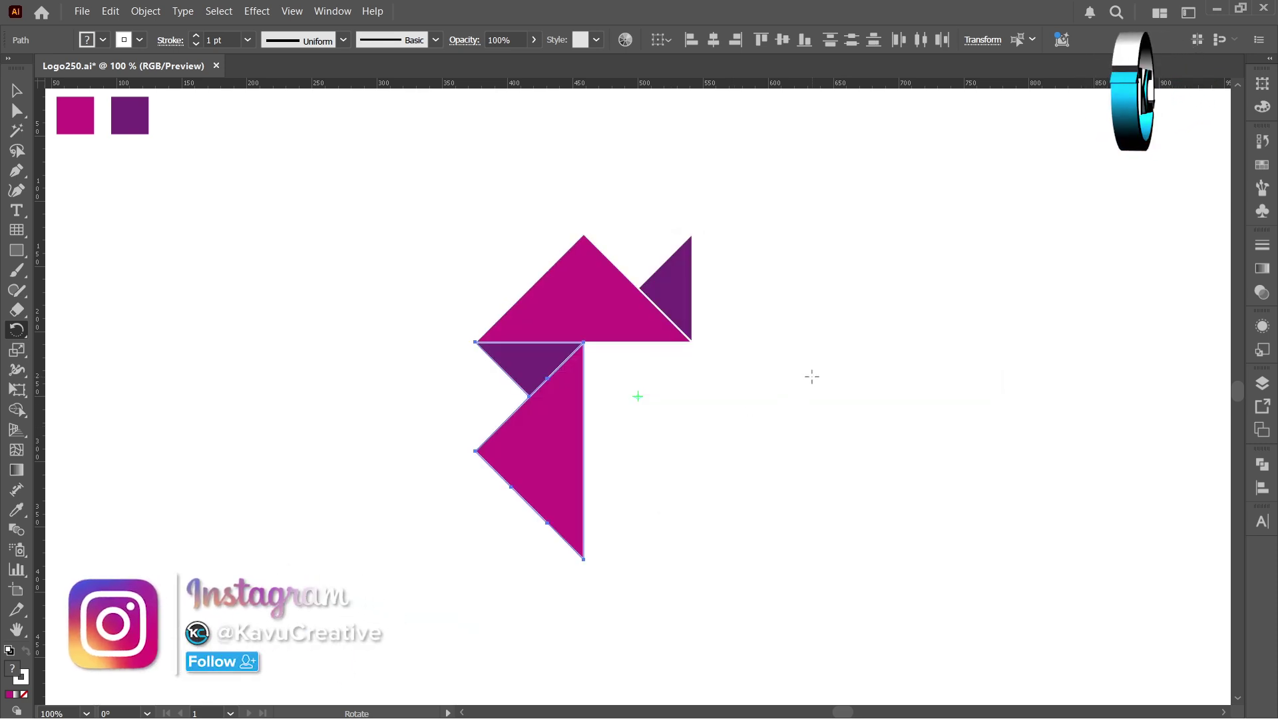
{"action": "key", "text": "ctrl+d"}
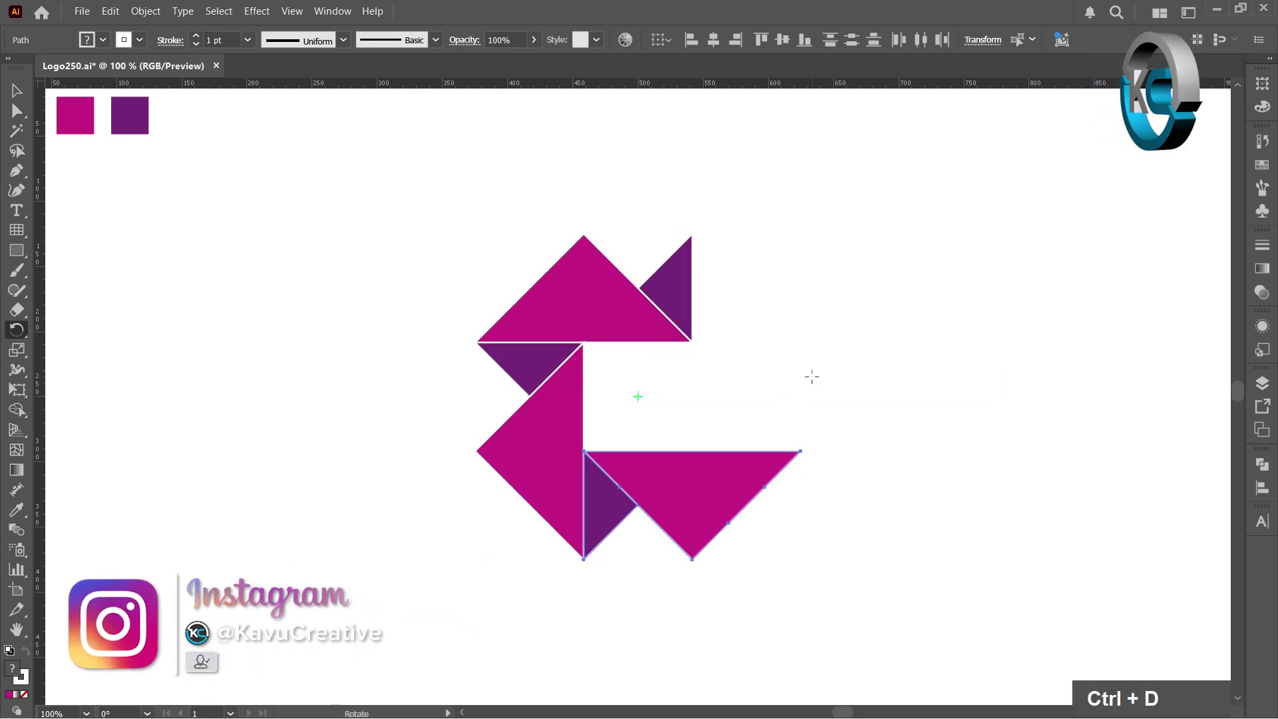
{"action": "key", "text": "ctrl"}
{"action": "key", "text": "ctrl+d"}
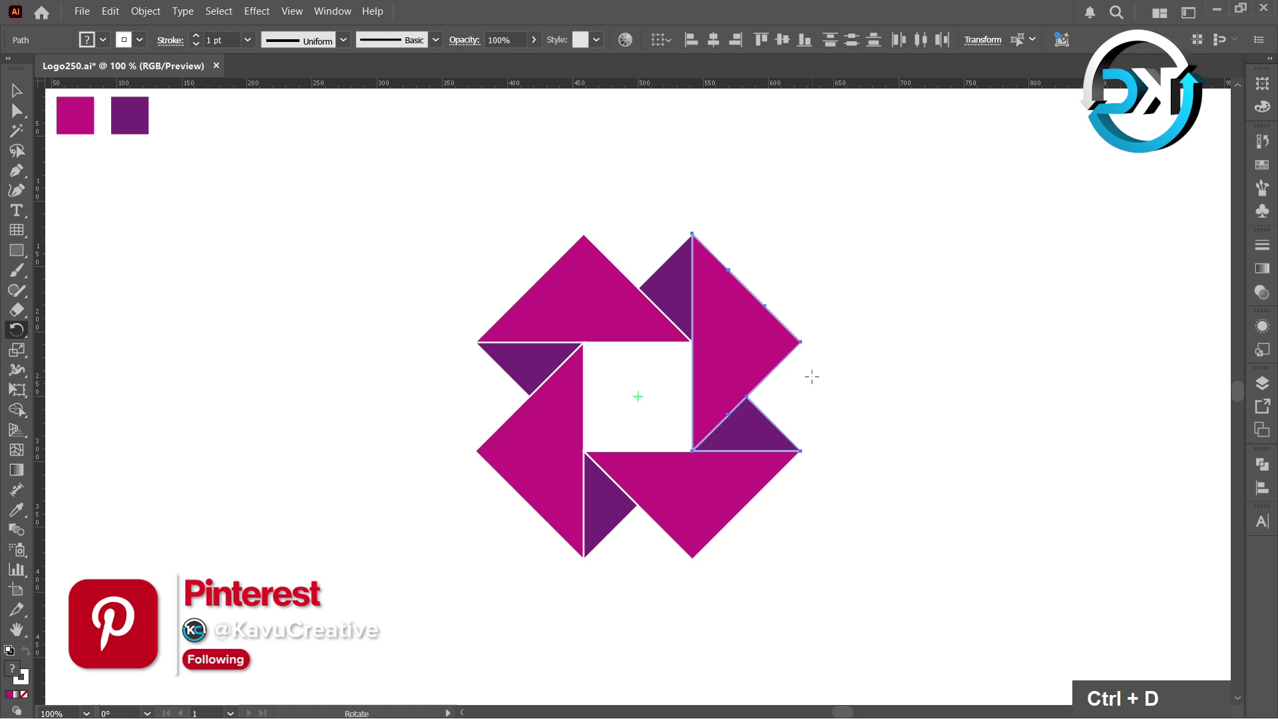
Step: Expand the whole pinwheel's fill and stroke, then split it with Pathfinder Divide
{"action": "key", "text": "v"}
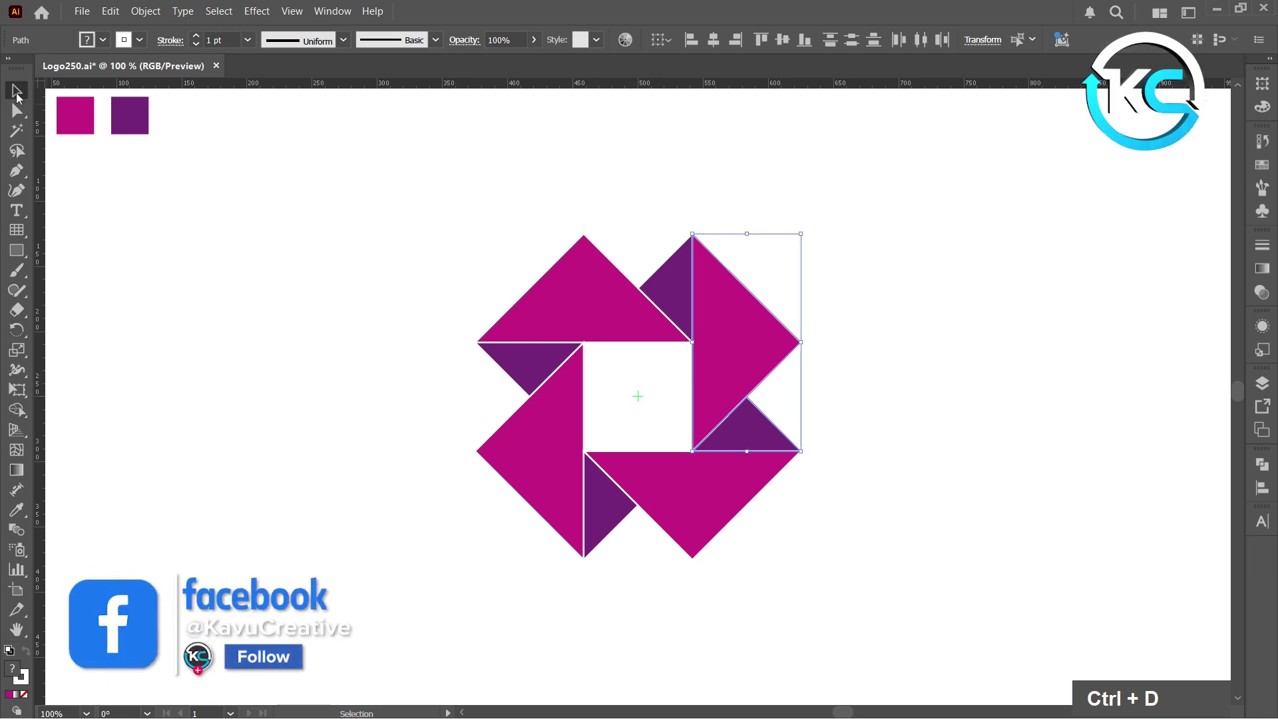
{"action": "left_click", "coordinate": [247, 255]}
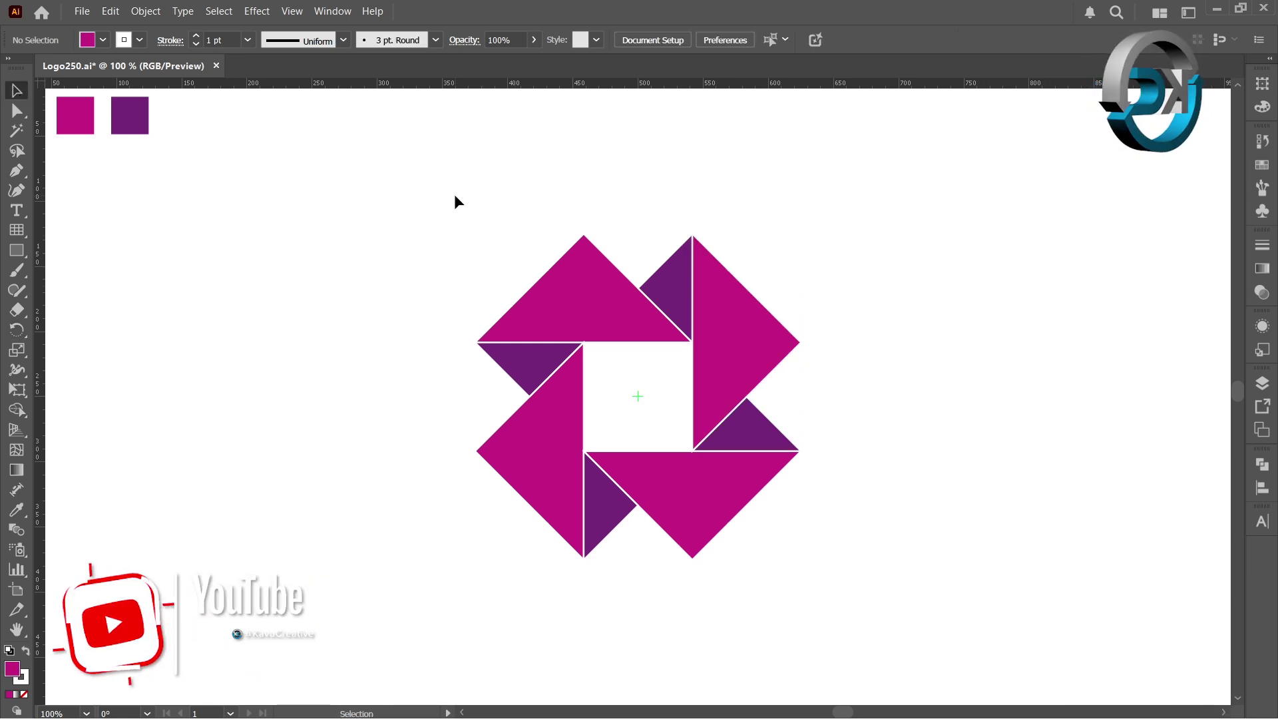
{"action": "left_click_drag", "start_coordinate": [444, 193], "coordinate": [866, 587]}
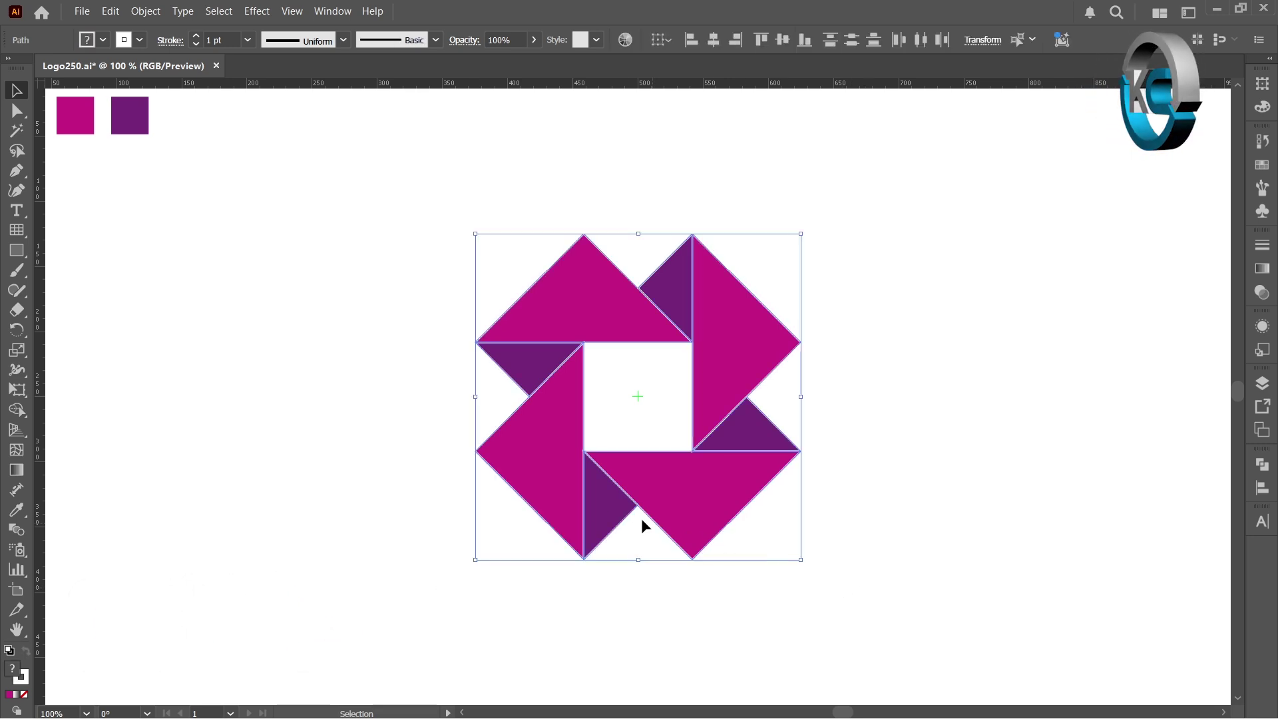
{"action": "left_click", "coordinate": [144, 11]}
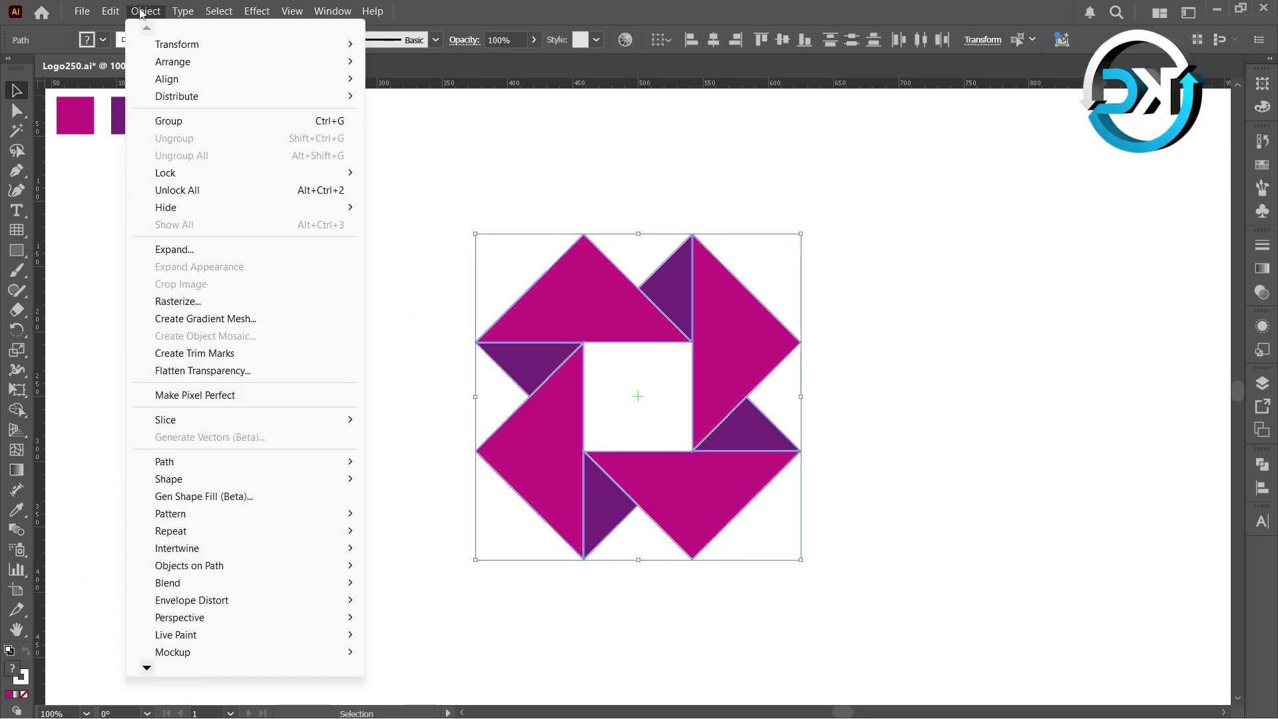
{"action": "left_click", "coordinate": [174, 250]}
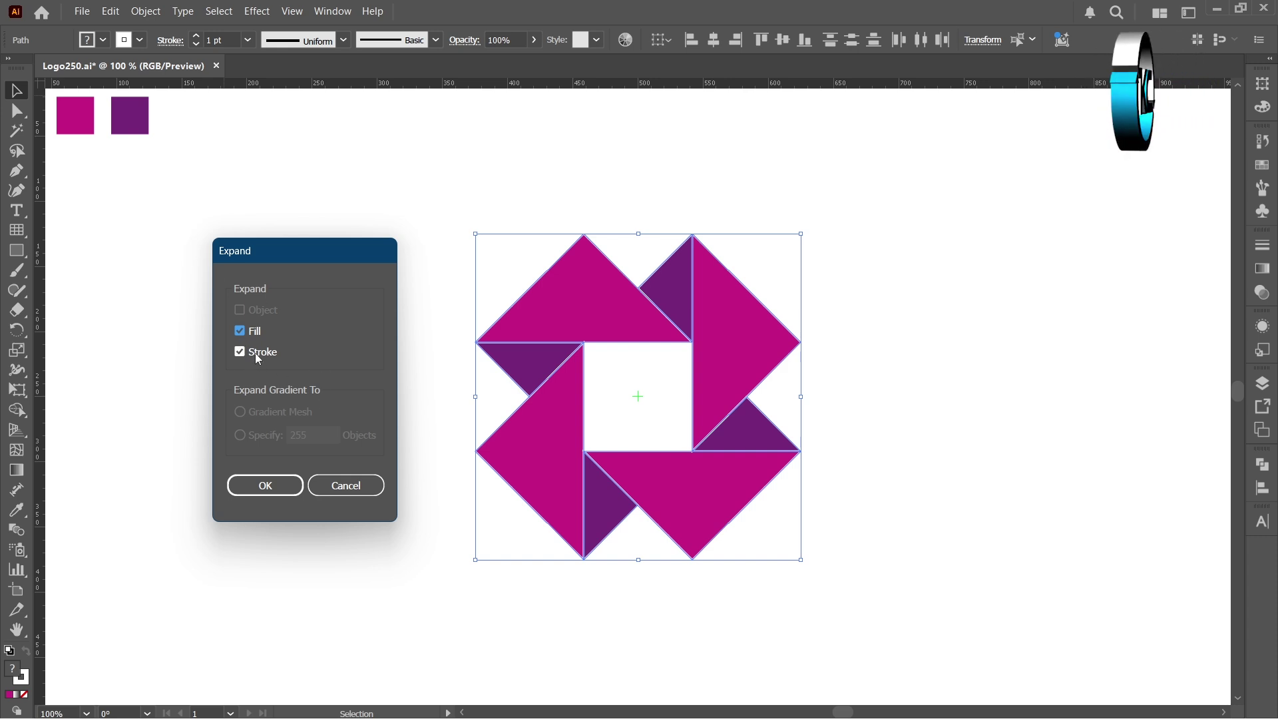
{"action": "left_click", "coordinate": [289, 480]}
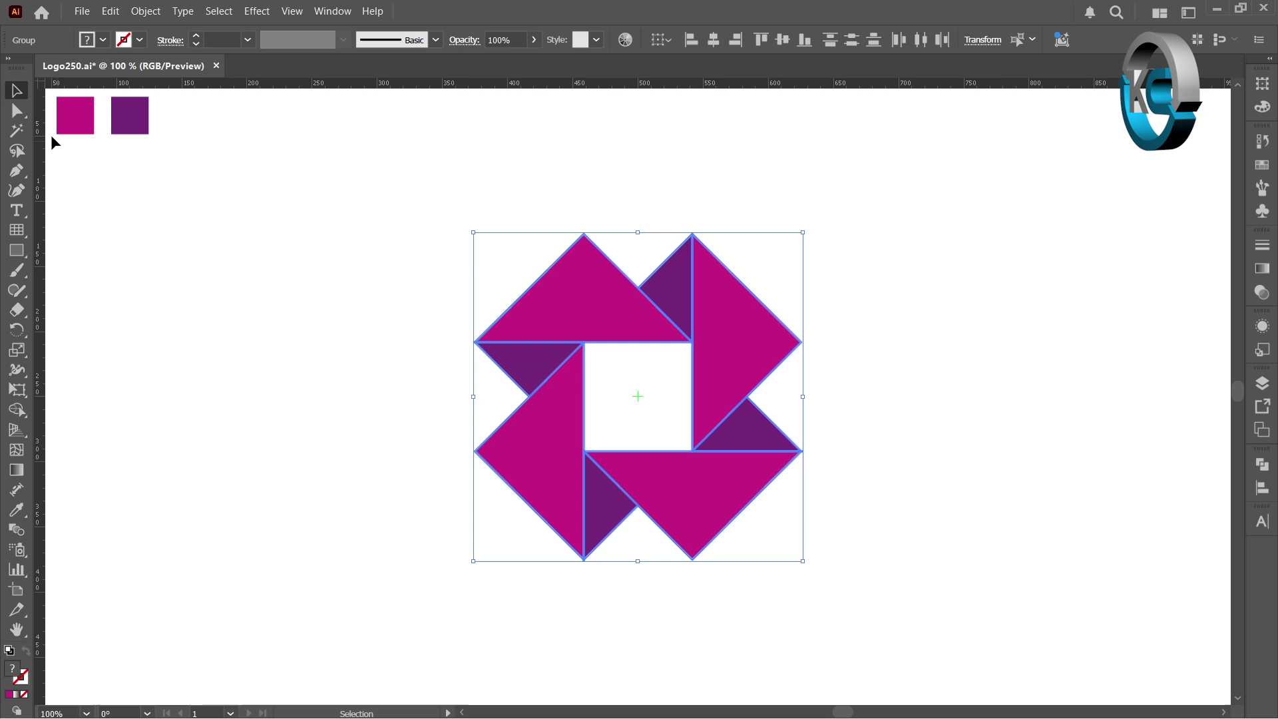
{"action": "left_click", "coordinate": [1260, 466]}
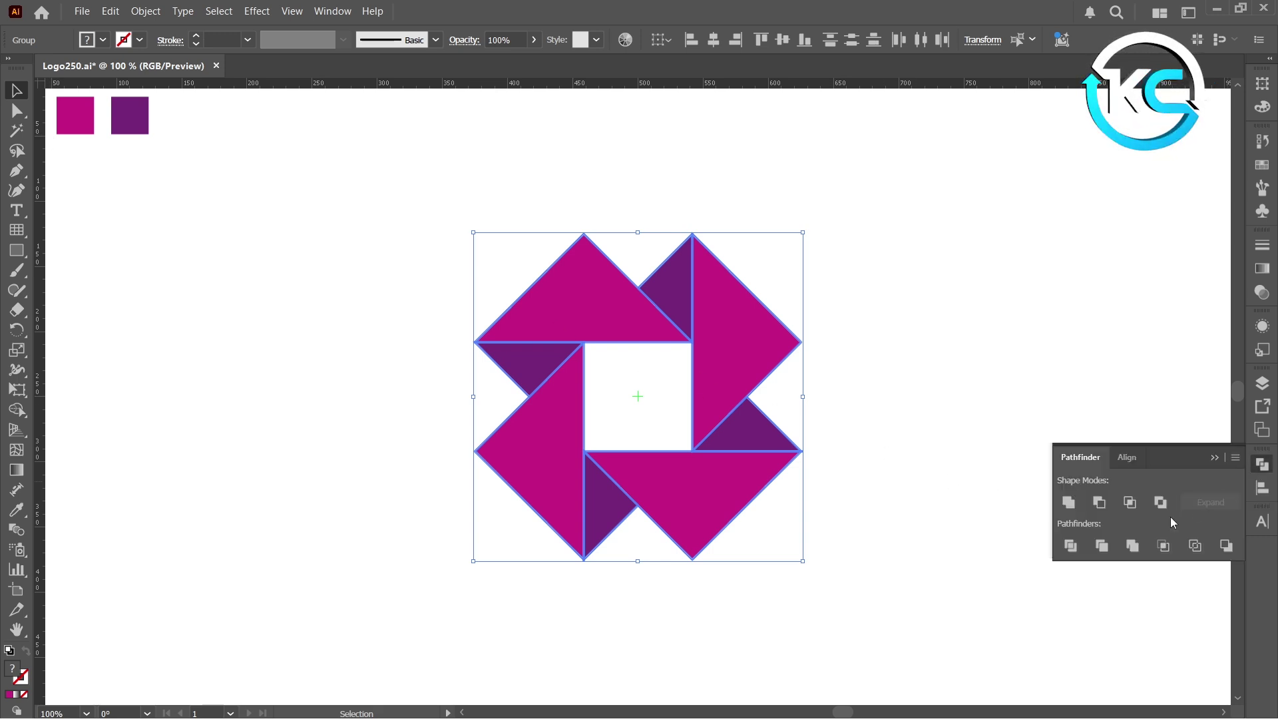
{"action": "left_click", "coordinate": [1074, 556]}
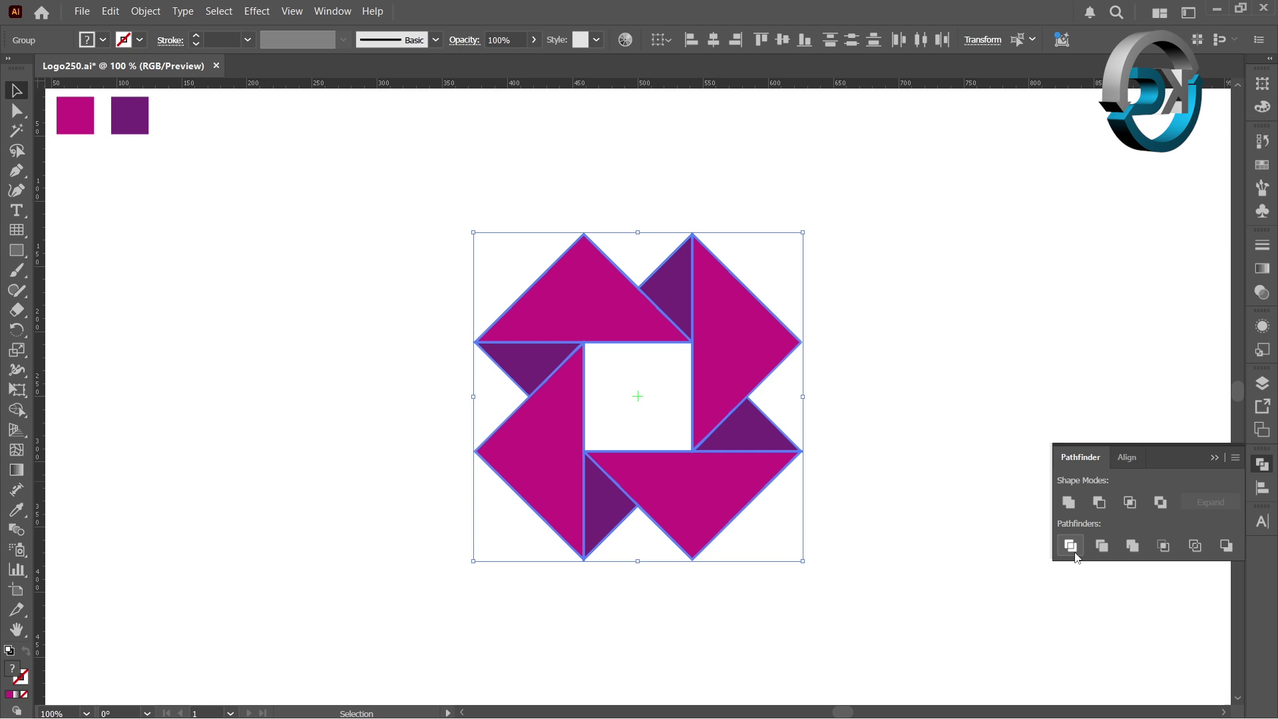
Step: Select all white pieces with the Magic Wand and delete them
{"action": "left_click", "coordinate": [377, 408]}
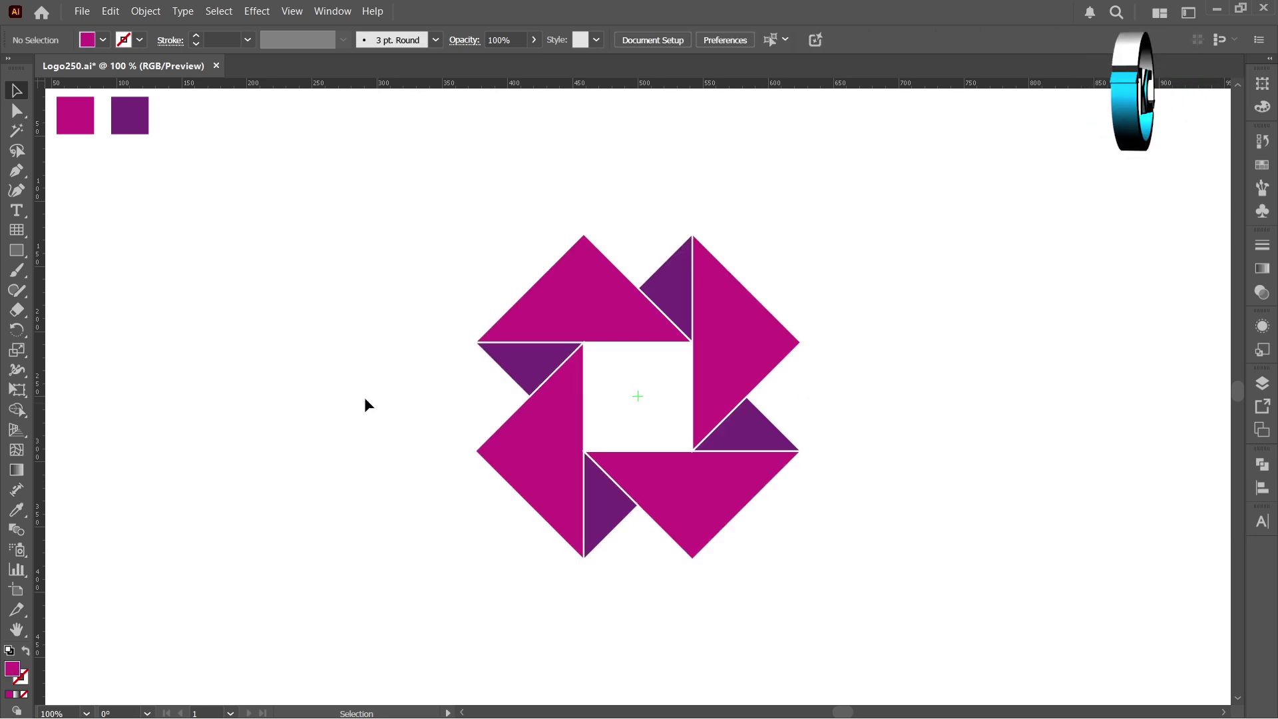
{"action": "left_click", "coordinate": [18, 130]}
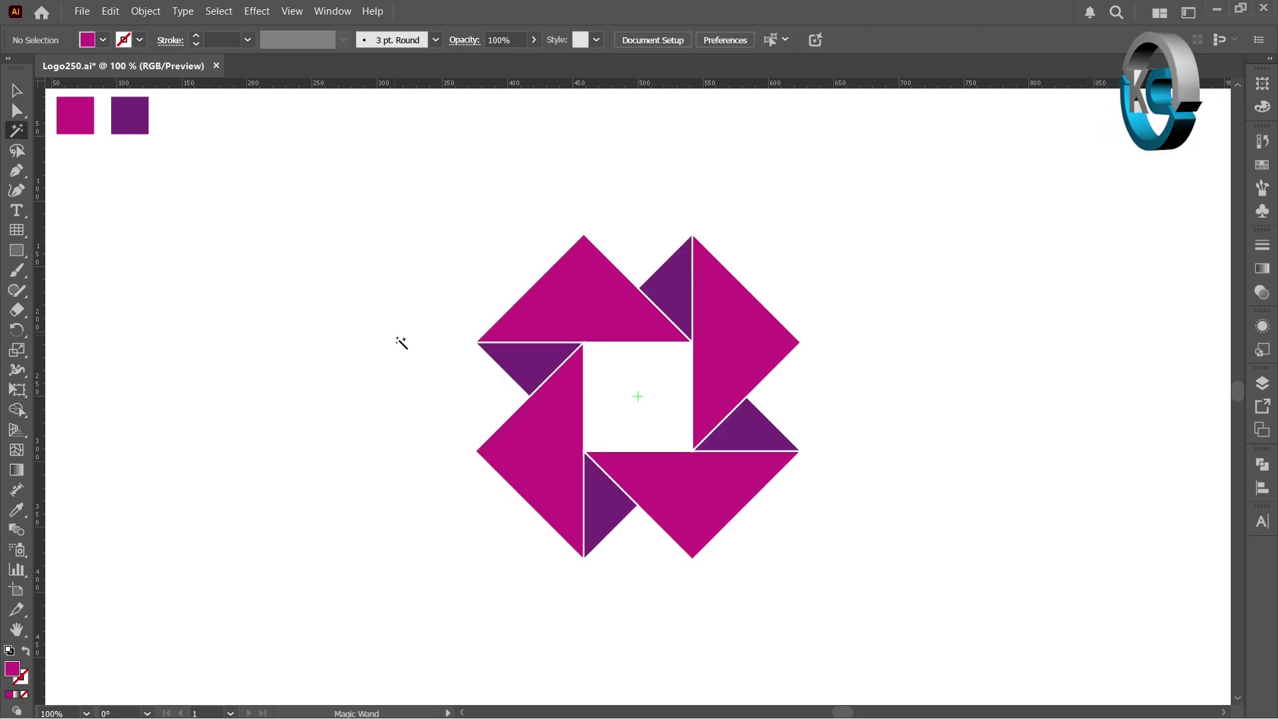
{"action": "left_click", "coordinate": [495, 344]}
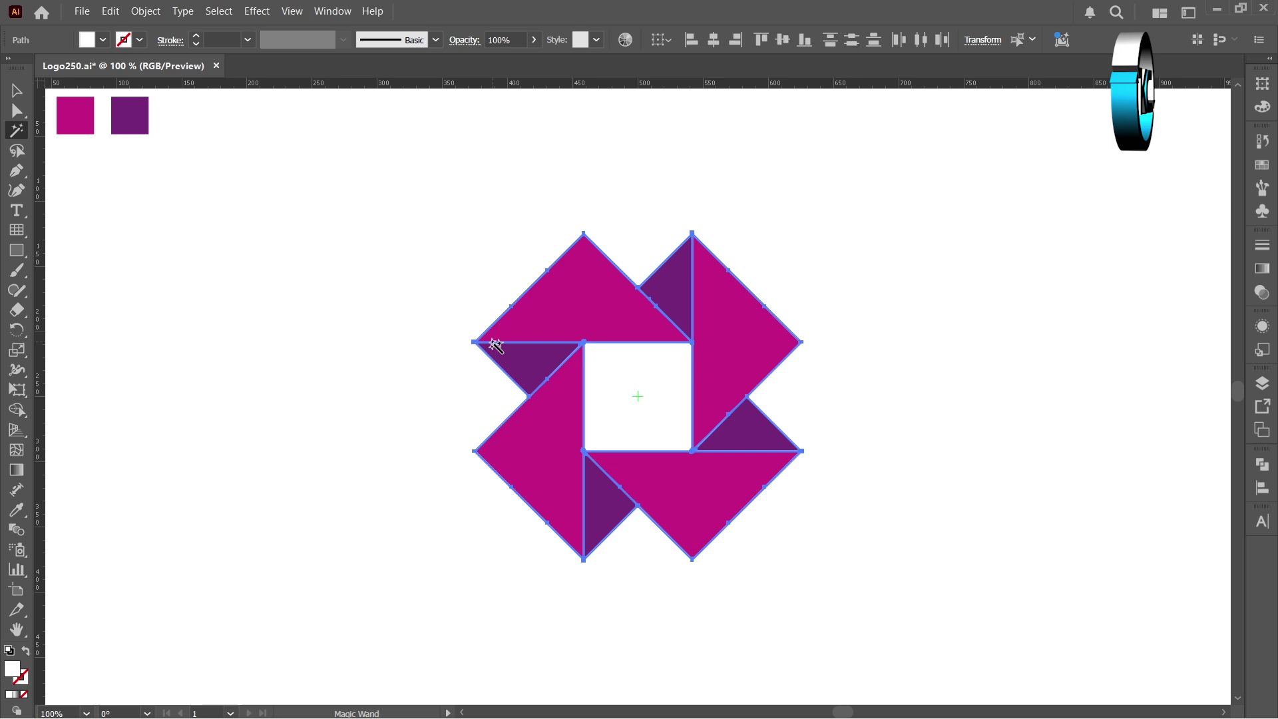
{"action": "key", "text": "Delete"}
{"action": "key", "text": "v"}
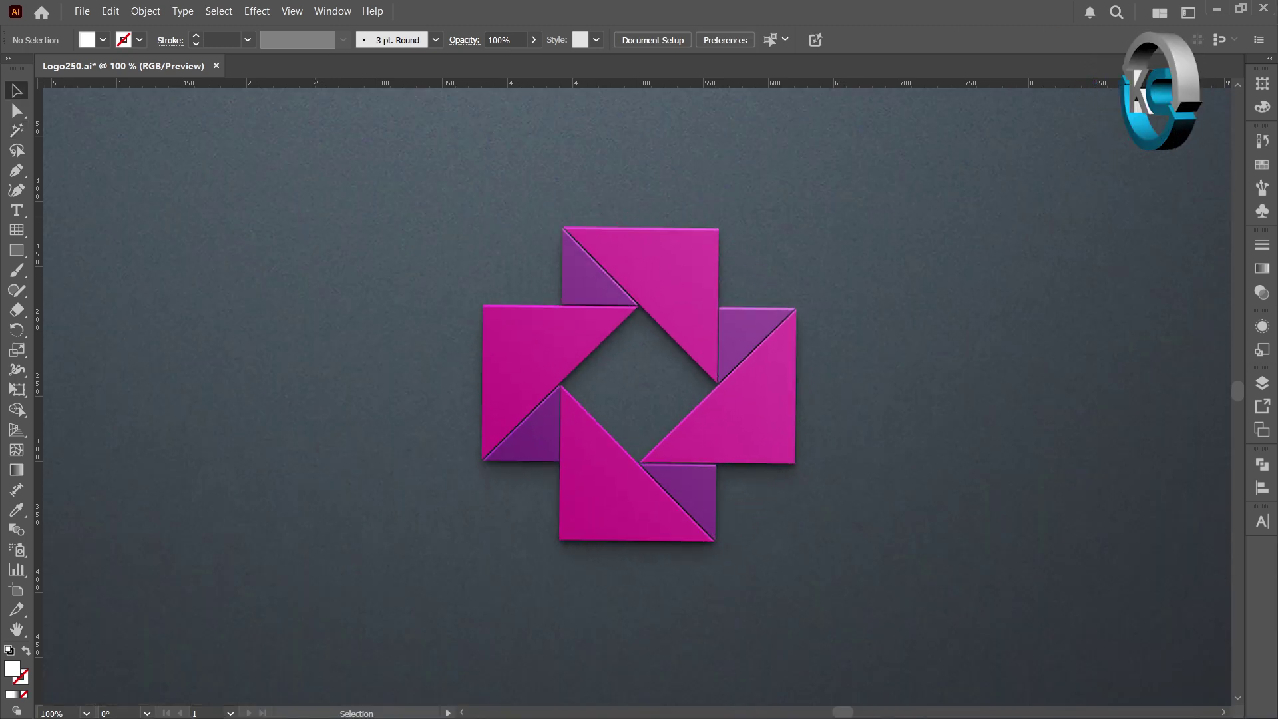